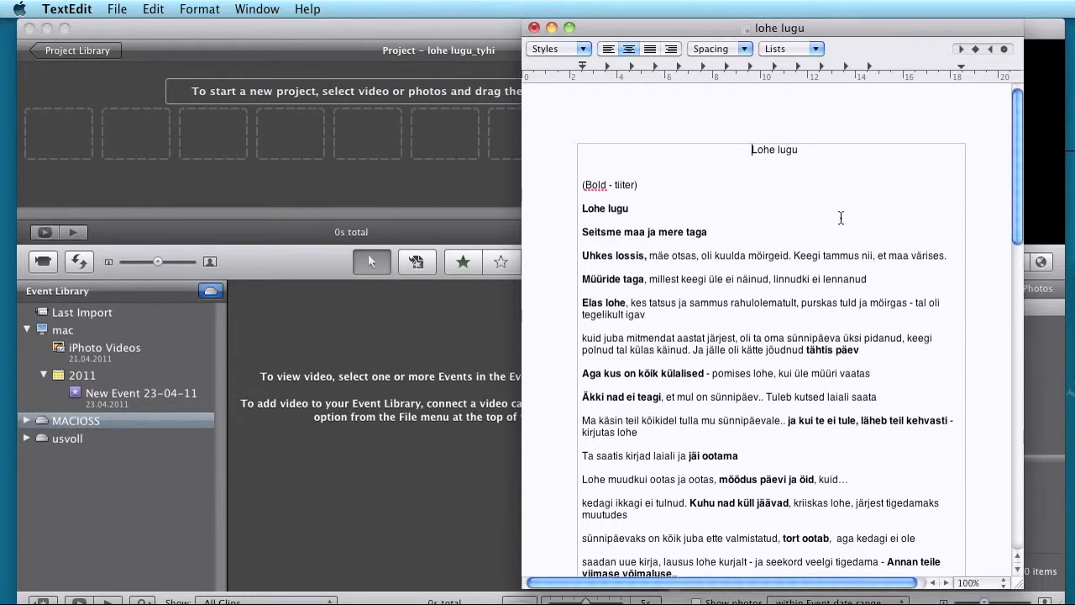
Step: Look through the Helid, Jutt and Muusika material folders and select the lohe lugu file, then put the file window away
left_click_drag(1074, 97, 537, 136)
left_click(679, 194)
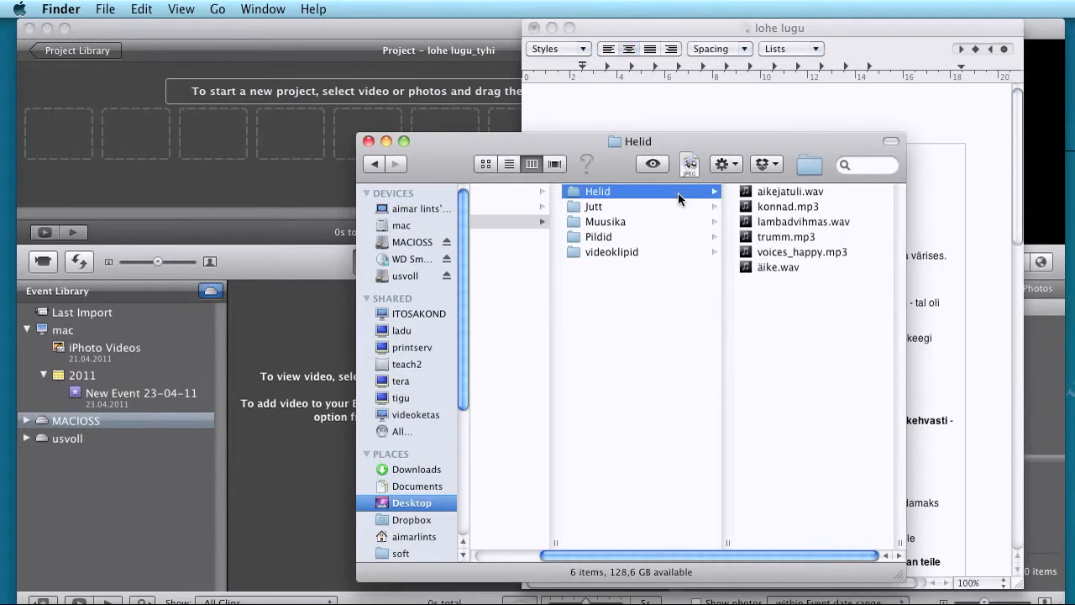
key("Down")
key("Down")
key("Down")
key("Up")
key("Up")
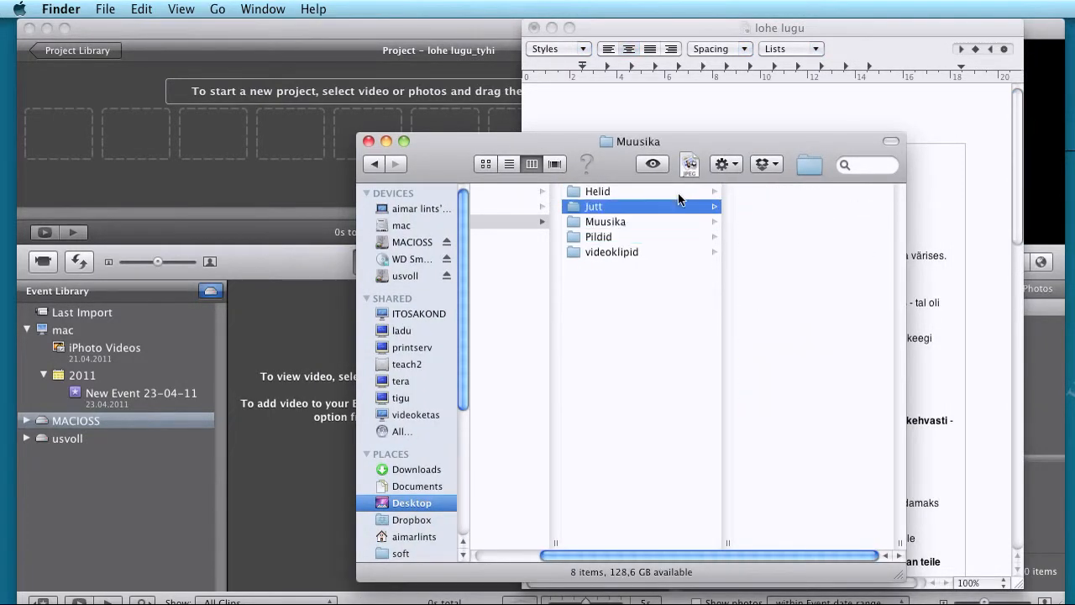
key("Up")
key("Down")
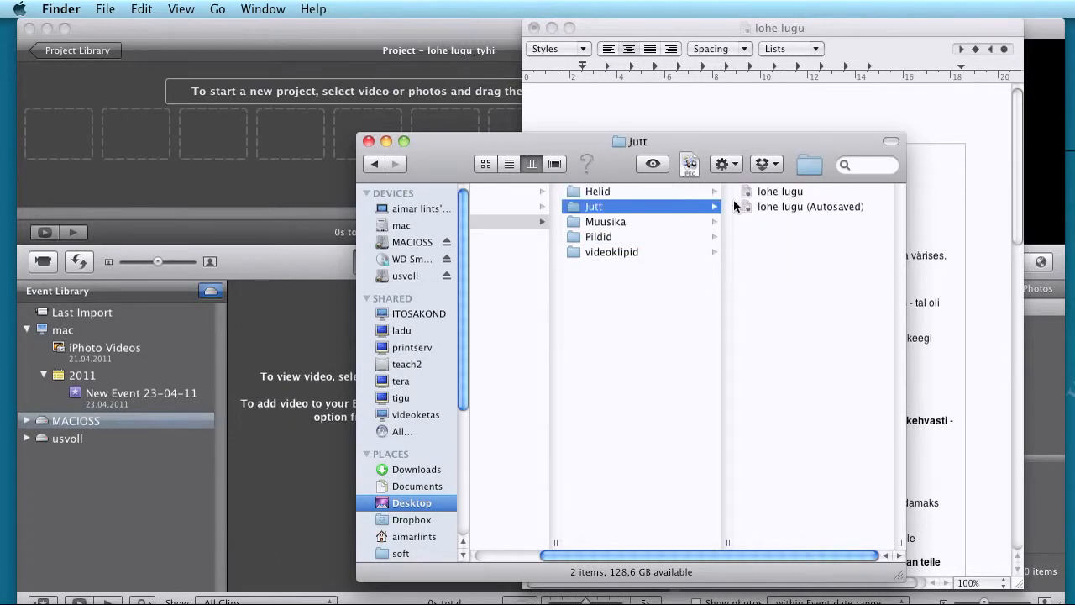
left_click(772, 198)
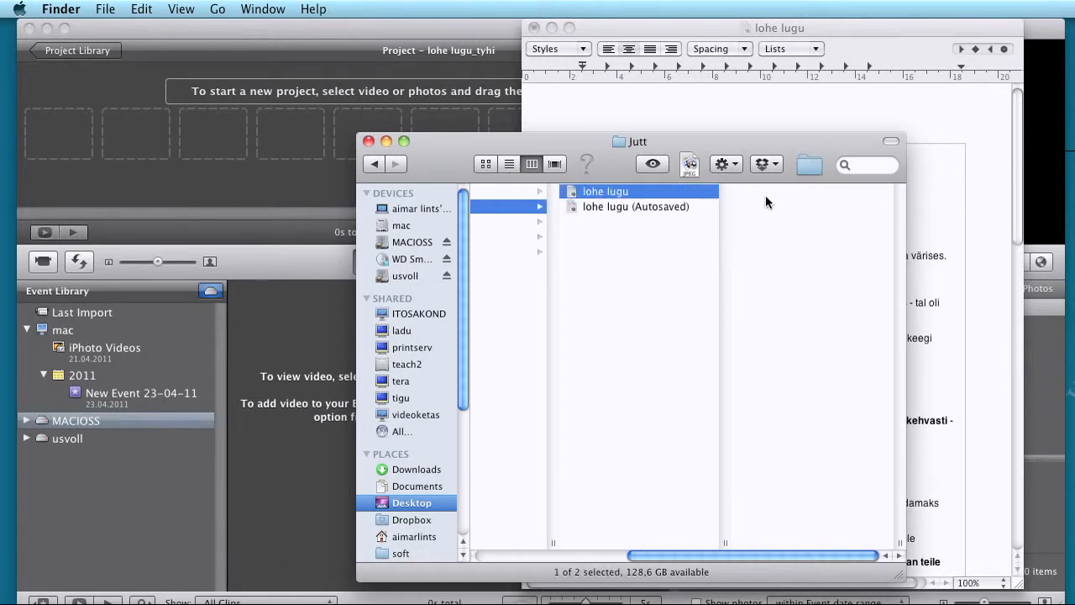
left_click(383, 141)
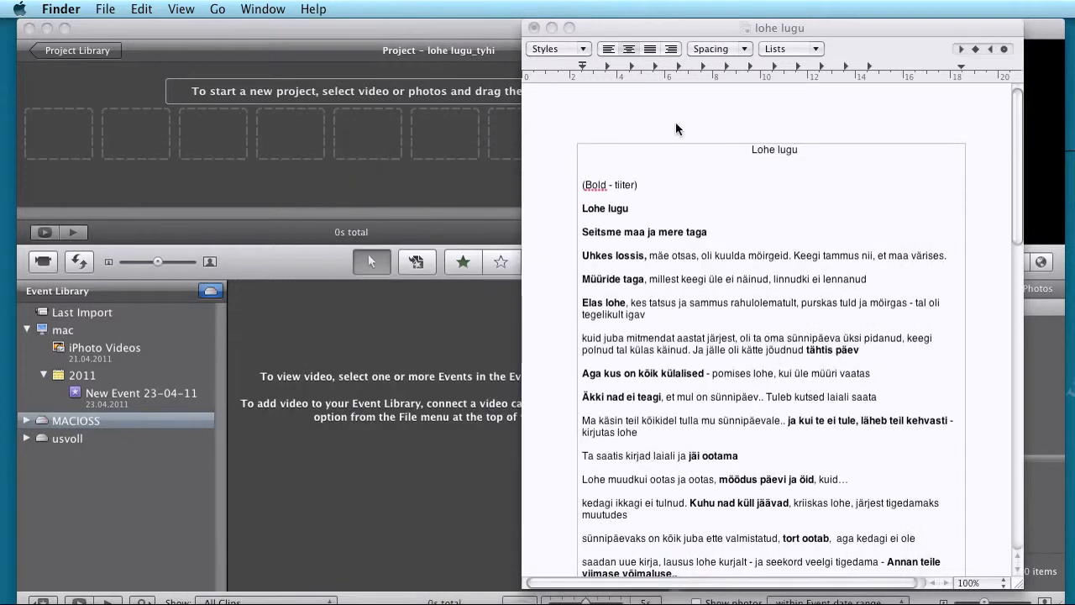
Step: Highlight the bold heading "Lohe lugu" and the sentence beginning "Uhkes lossis" in the story text
left_click(629, 209)
left_click_drag(629, 209, 583, 212)
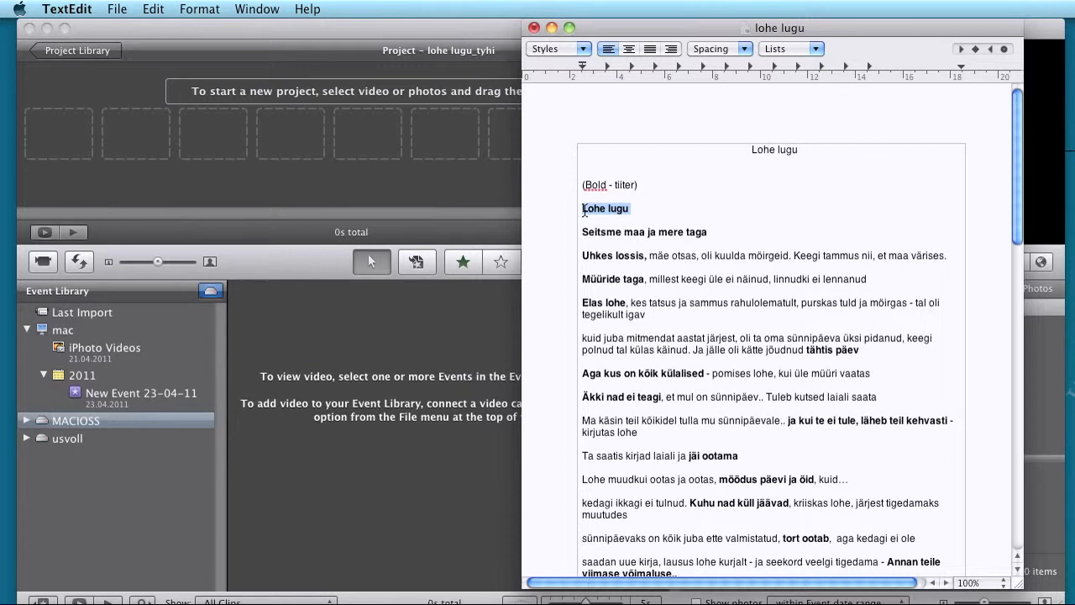
left_click(582, 254)
left_click_drag(582, 255, 949, 257)
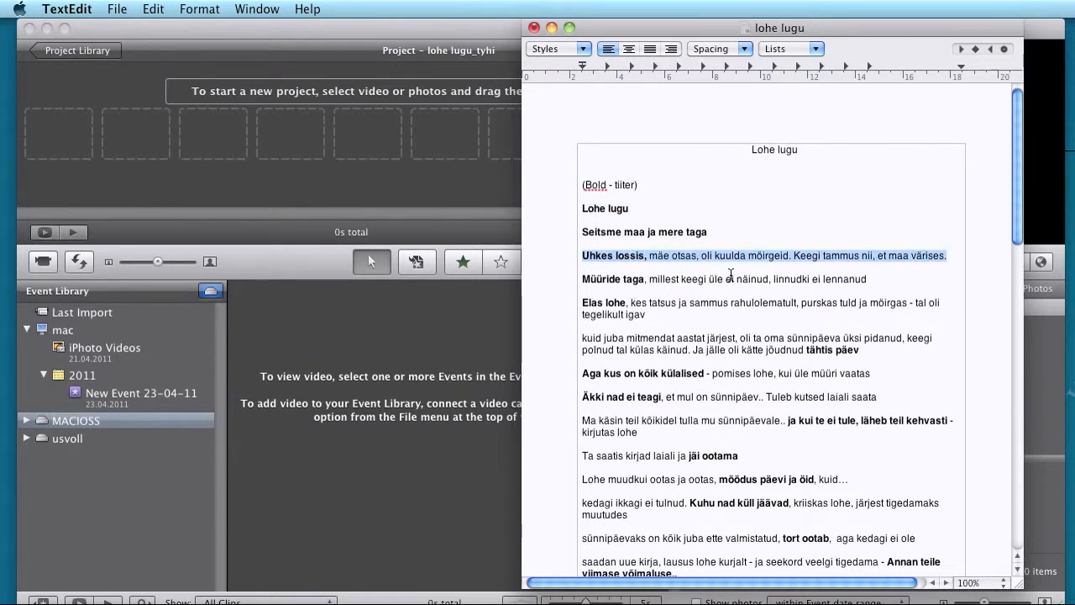
Step: Switch to iMovie and enlarge its window so the controls along the lower edge are fully visible
left_click(498, 30)
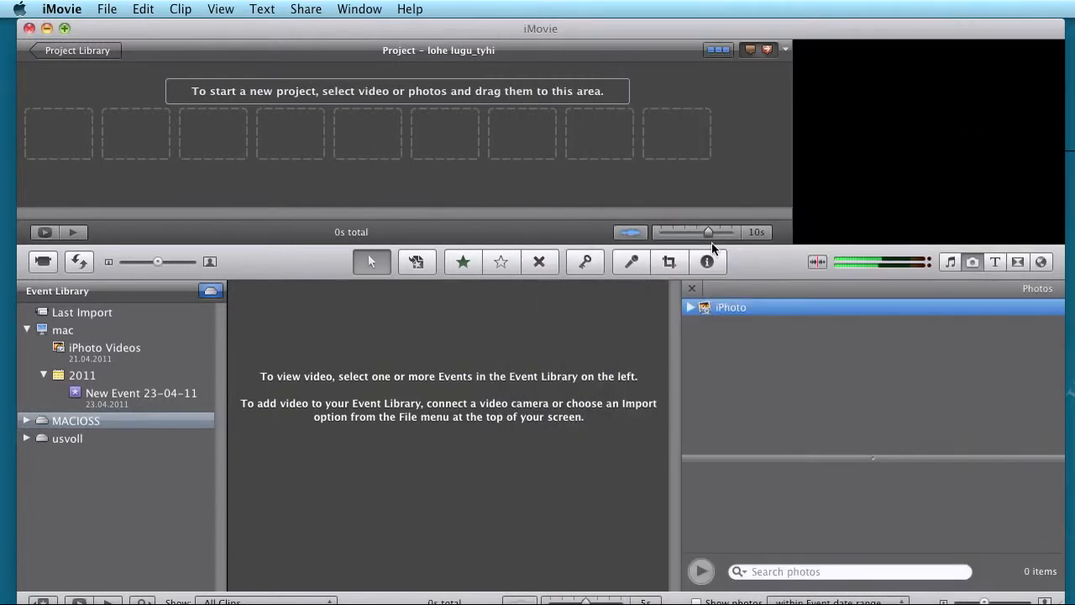
left_click_drag(1070, 391, 1071, 353)
left_click(143, 10)
mouse_move(165, 12)
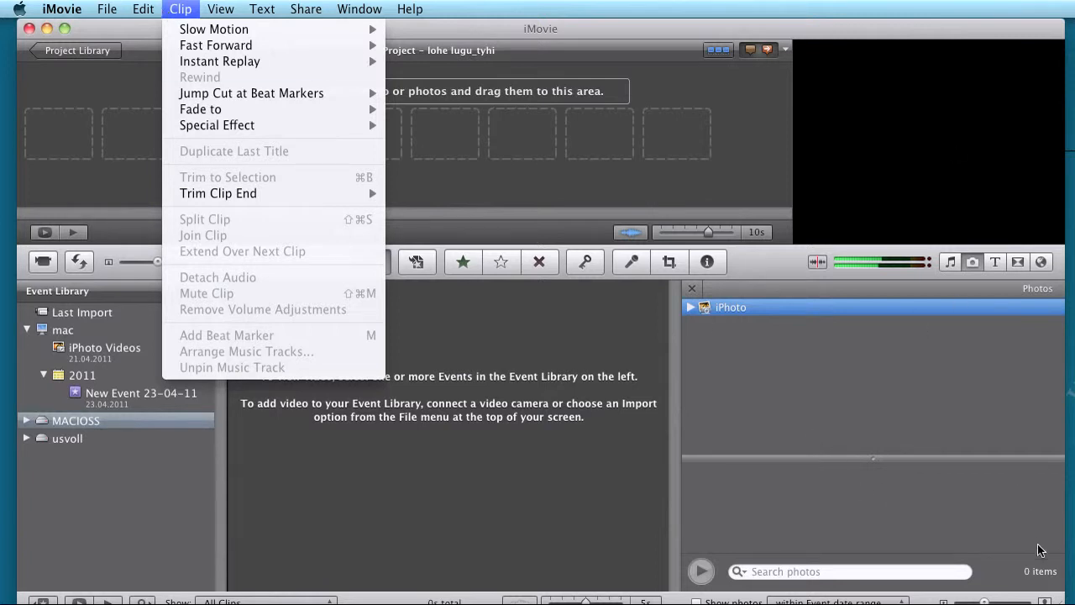
key("Escape")
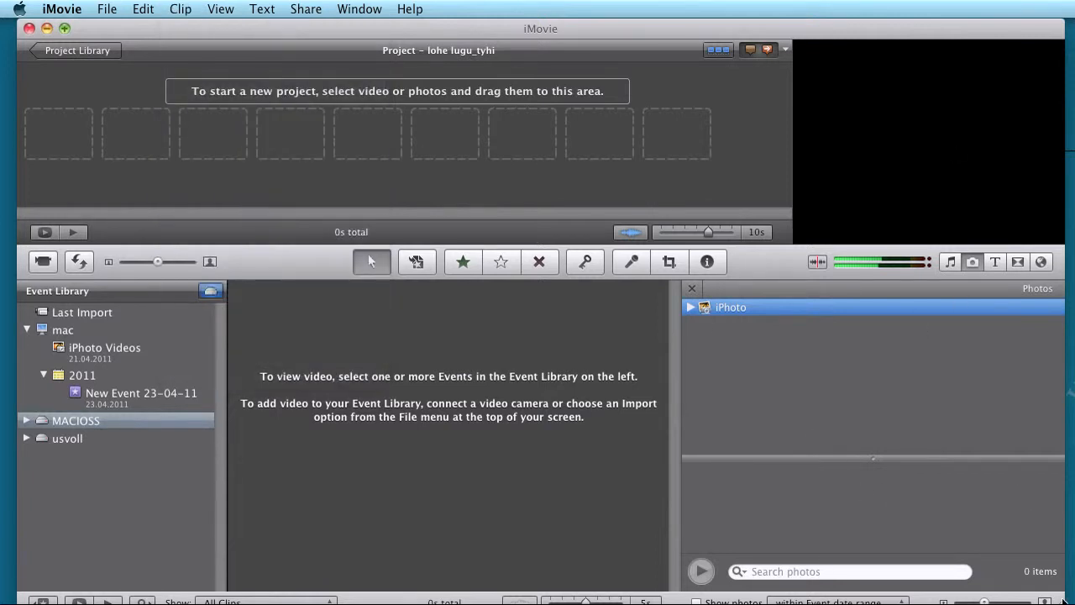
left_click_drag(1060, 604, 1074, 599)
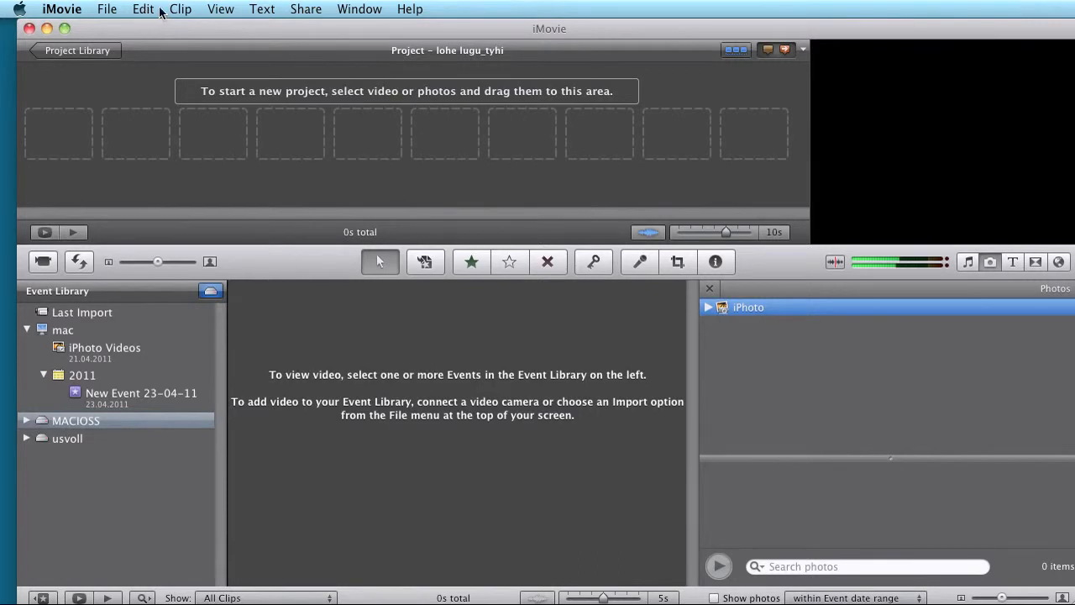
Step: Start a new project and set its aspect ratio to Standard (4:3)
left_click(107, 10)
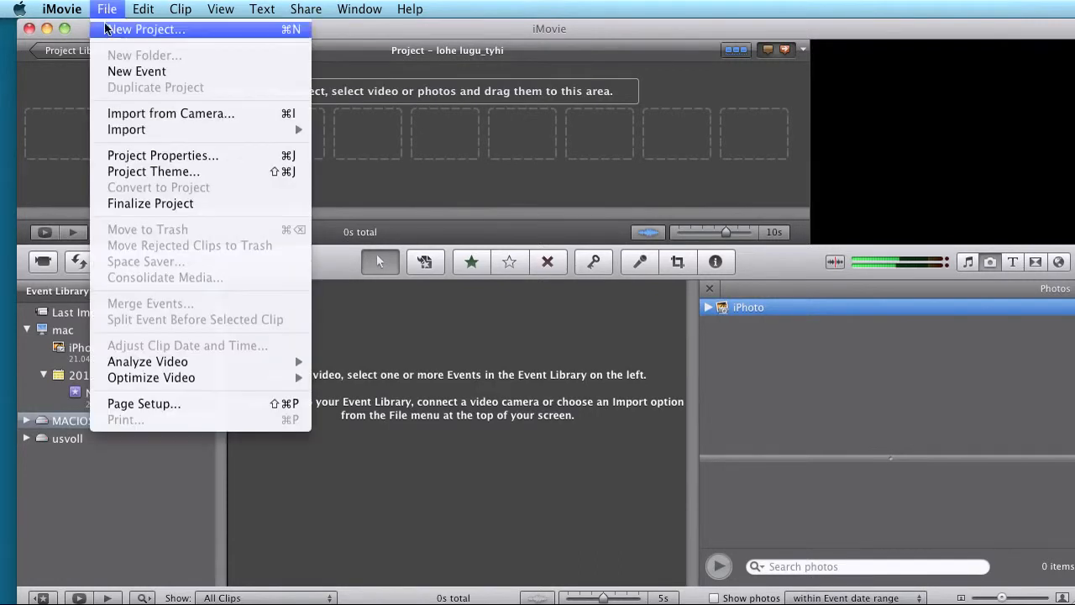
left_click(110, 29)
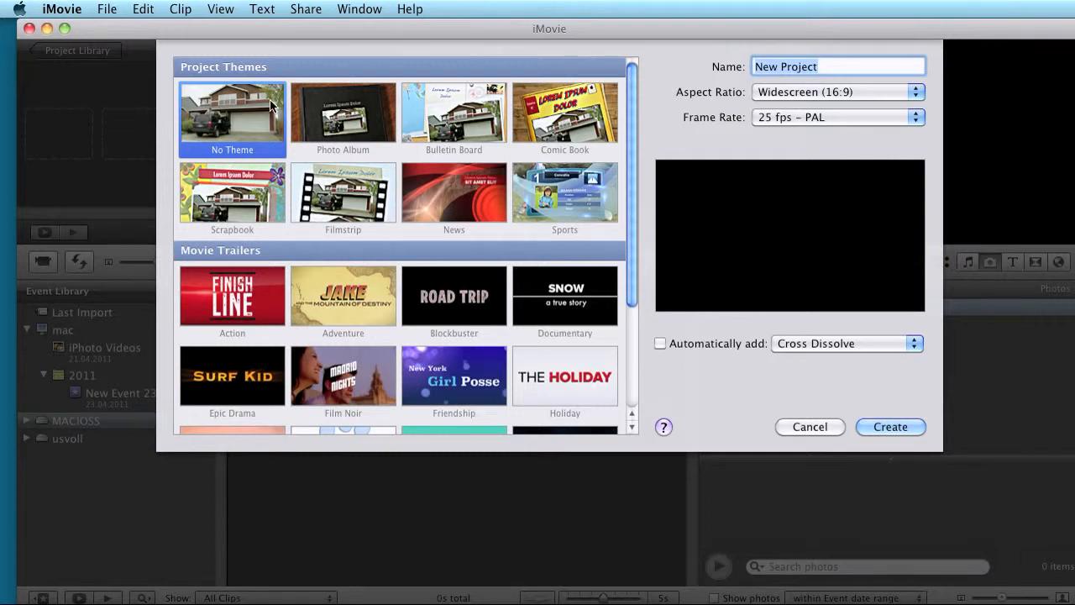
left_click(821, 94)
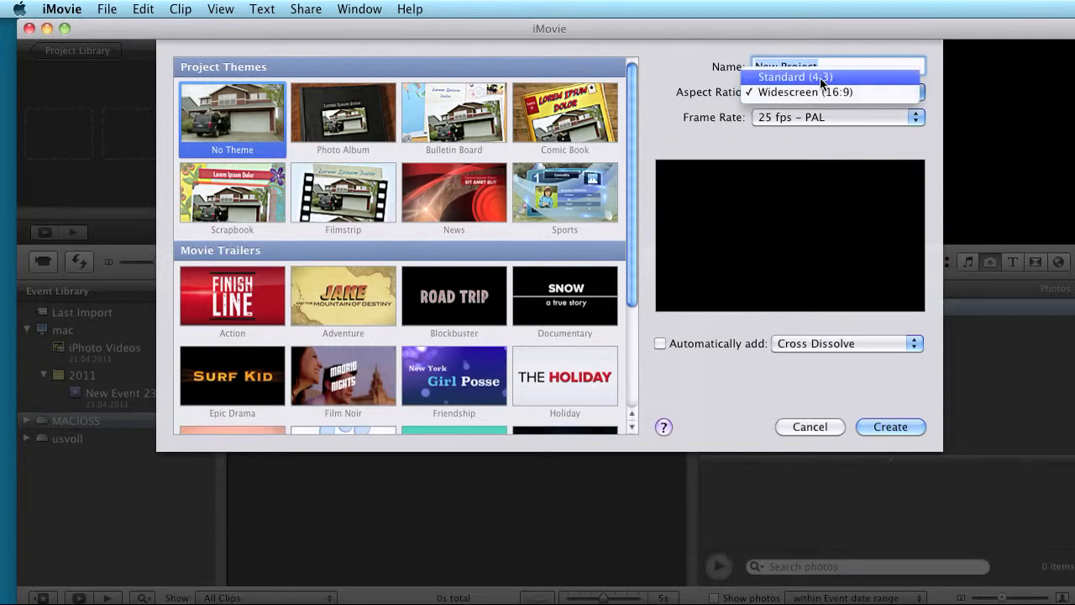
left_click(820, 77)
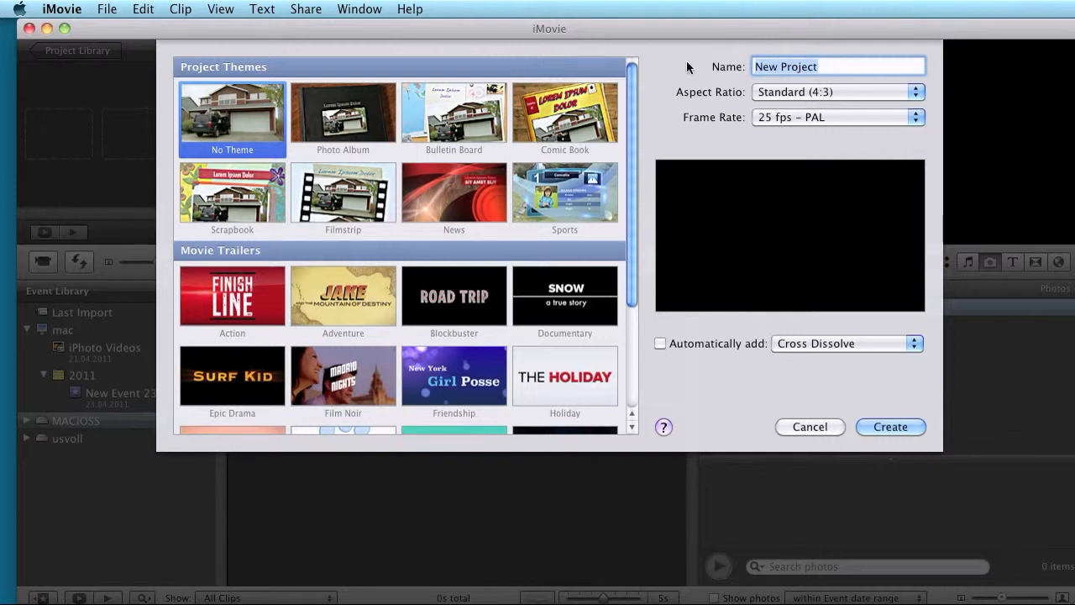
Step: Name the project lohe_lugu1 and create it with automatic transitions left off
key("BackSpace")
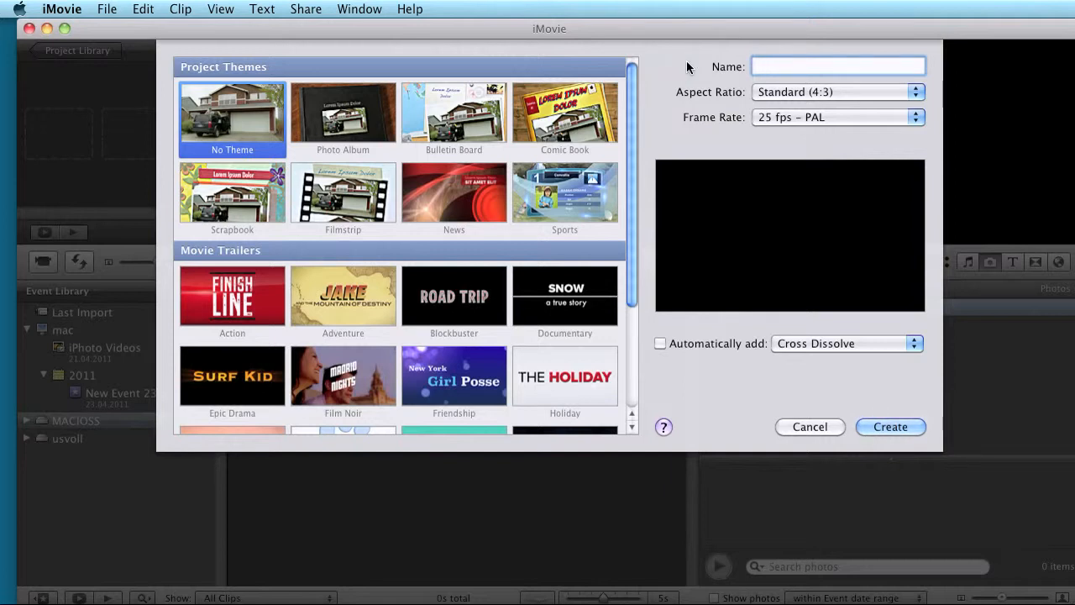
type("lohe_lugu")
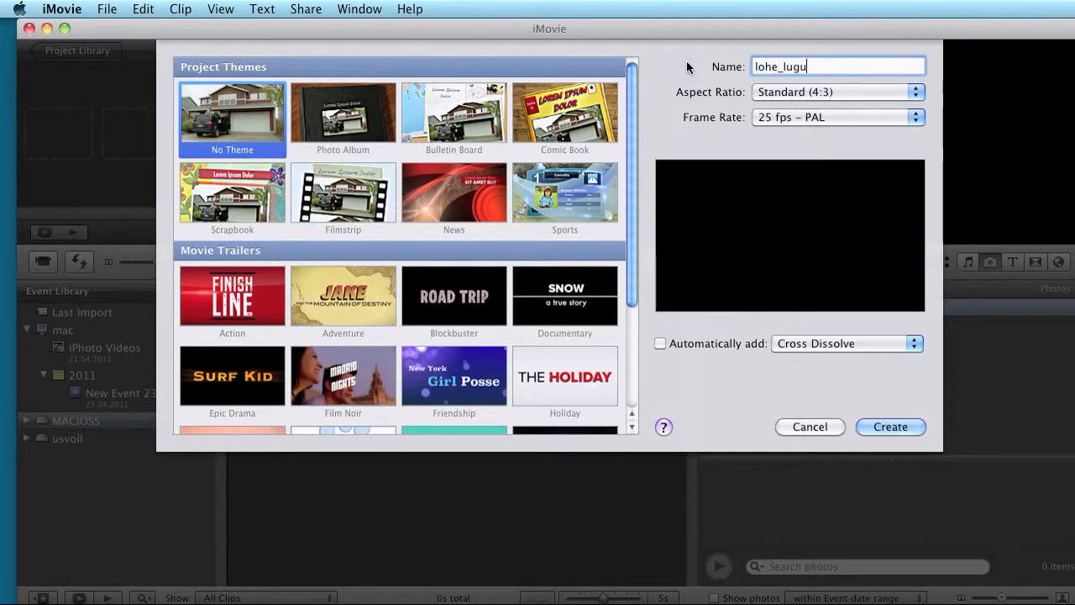
type("1")
left_click(660, 343)
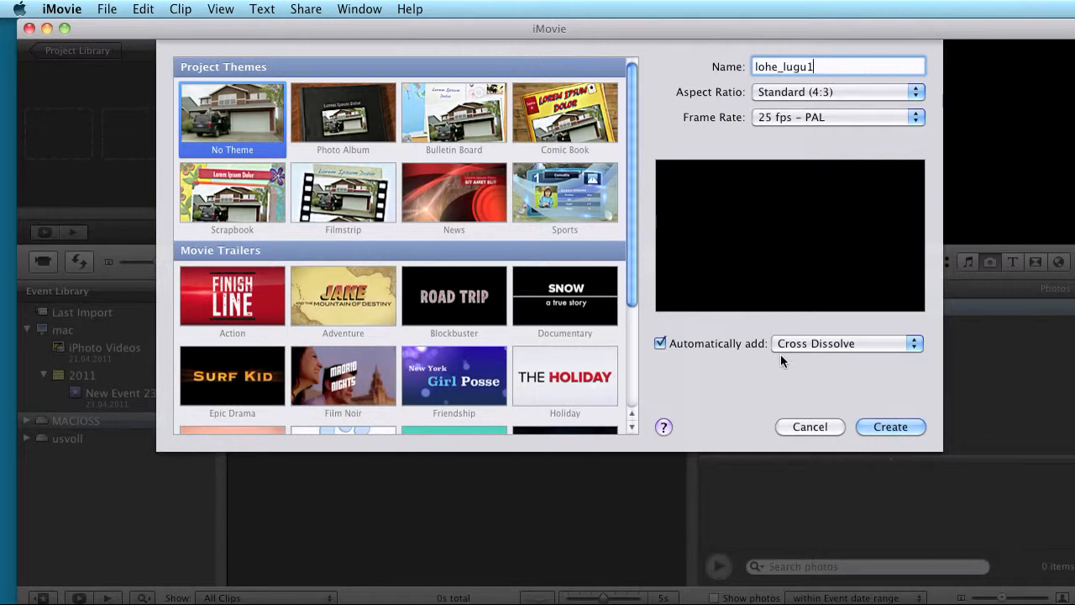
left_click(657, 342)
left_click(891, 427)
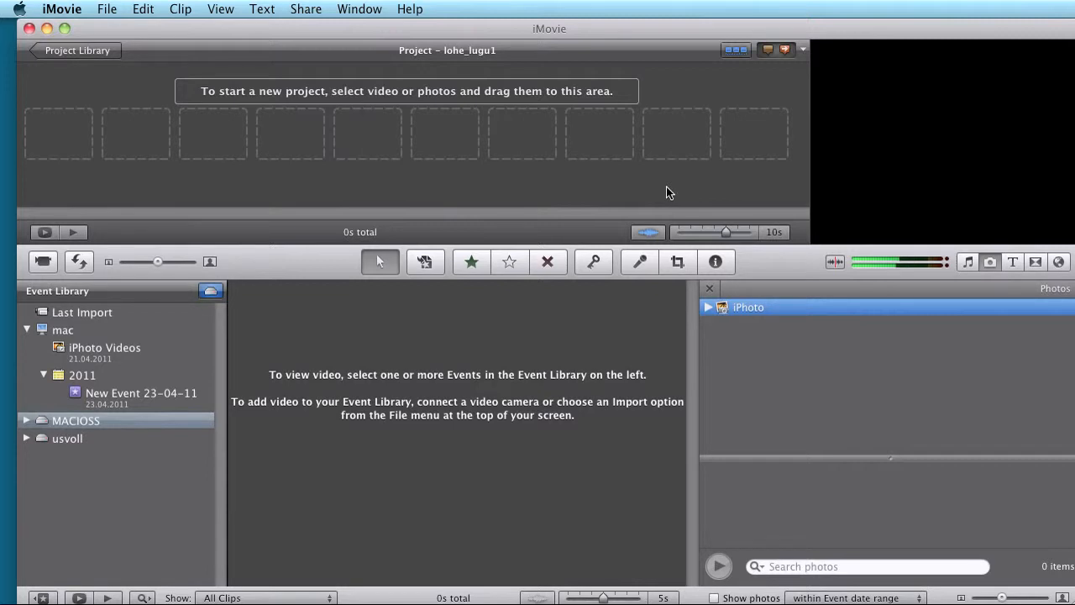
Step: Set the project's photo duration to 10:00 and its initial photo placement to Crop in the project properties
left_click(71, 138)
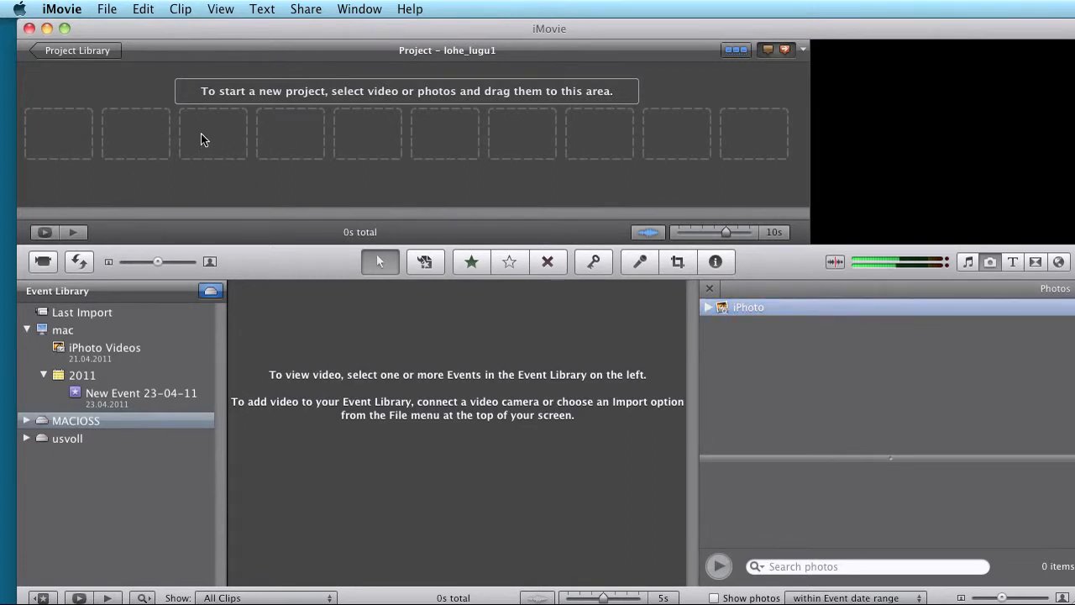
left_click(108, 9)
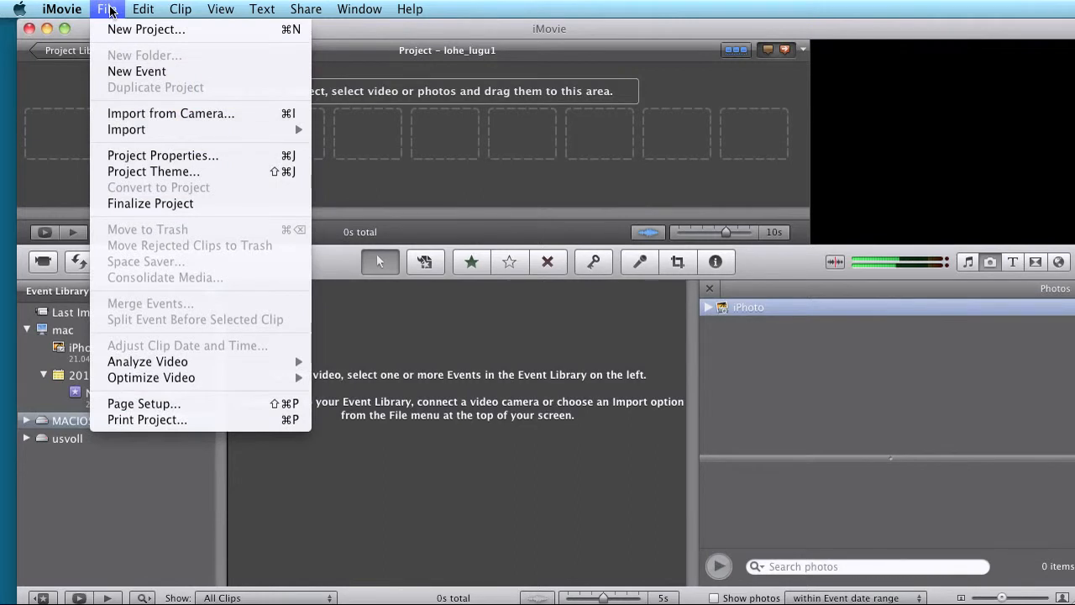
mouse_move(140, 10)
left_click(164, 154)
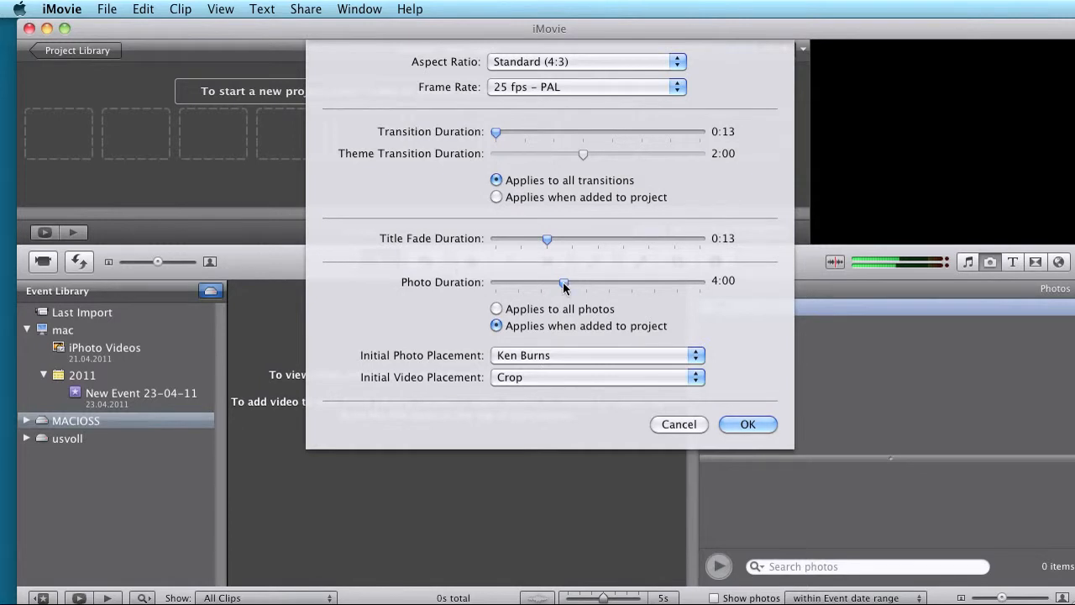
left_click_drag(564, 284, 696, 287)
left_click(551, 355)
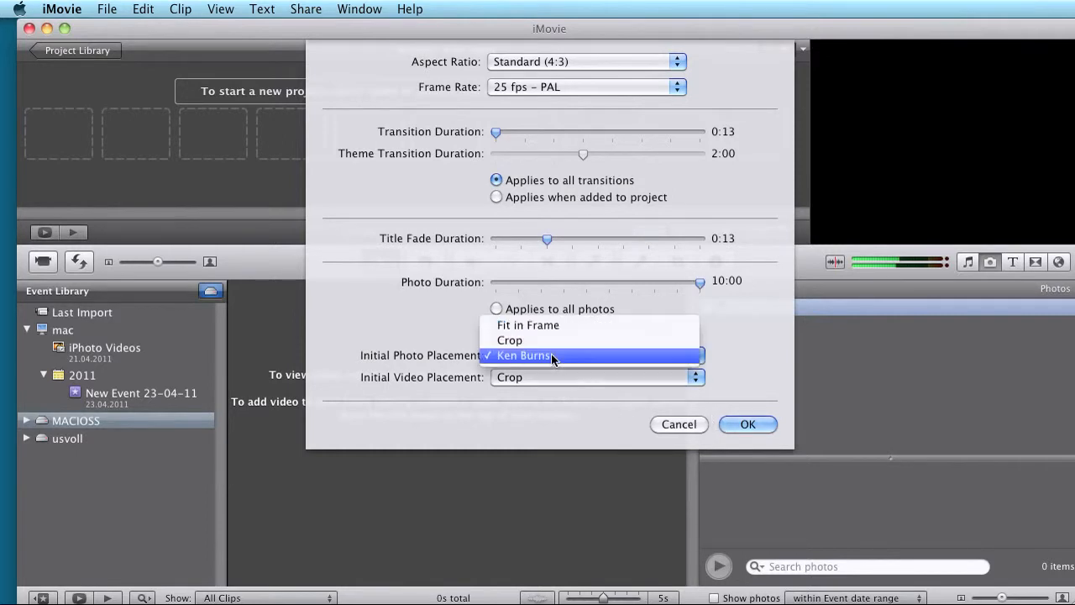
left_click(552, 342)
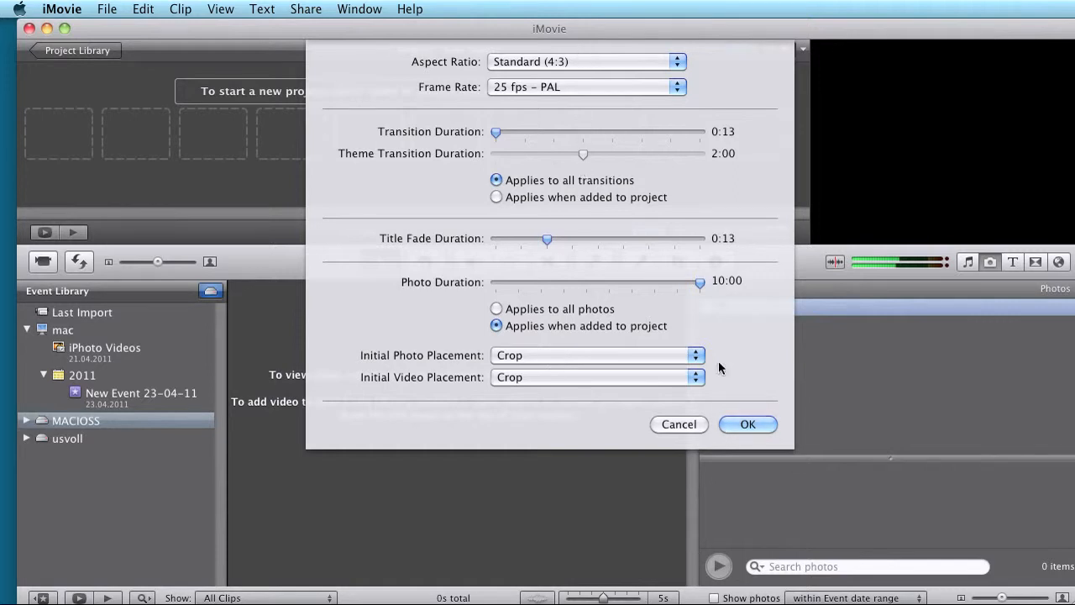
left_click(746, 424)
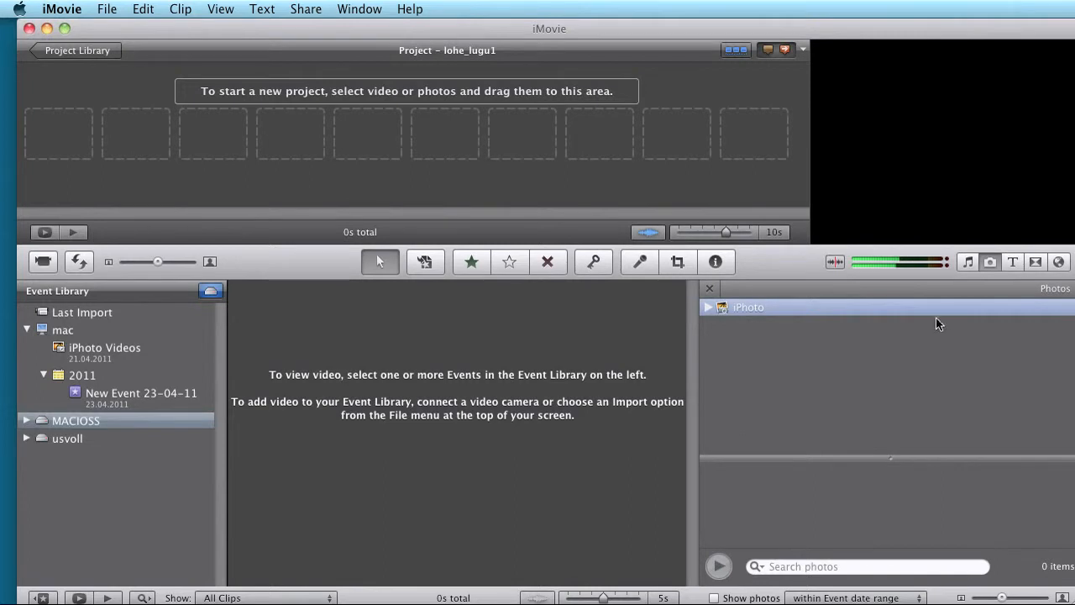
Step: Add the folder with the story pictures to the Photos browser and reopen the browser to load its images
left_click(988, 261)
left_click(988, 262)
left_click_drag(1074, 370, 767, 357)
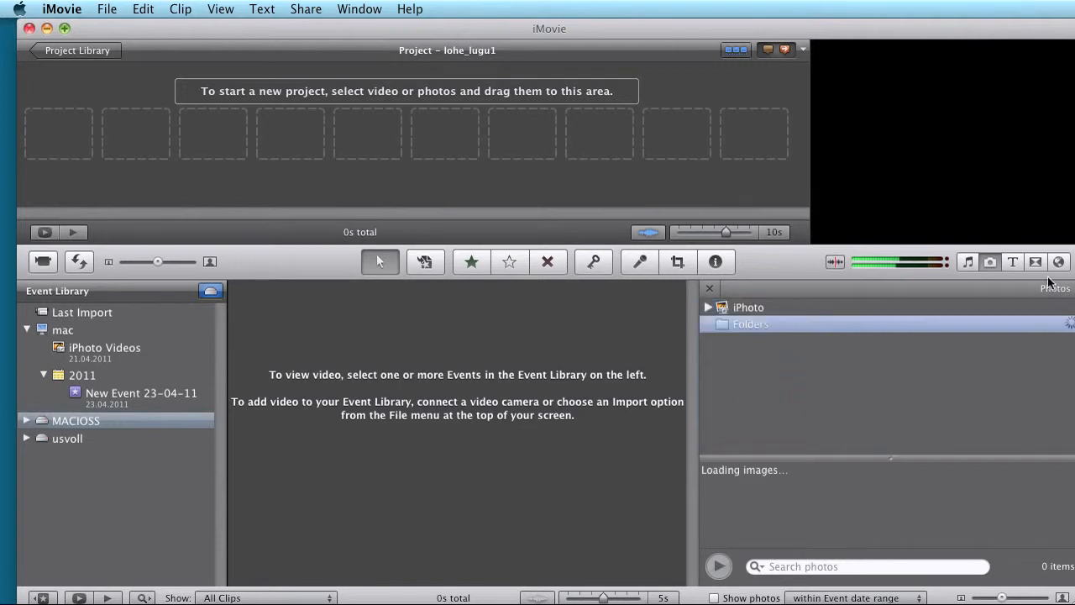
left_click(989, 261)
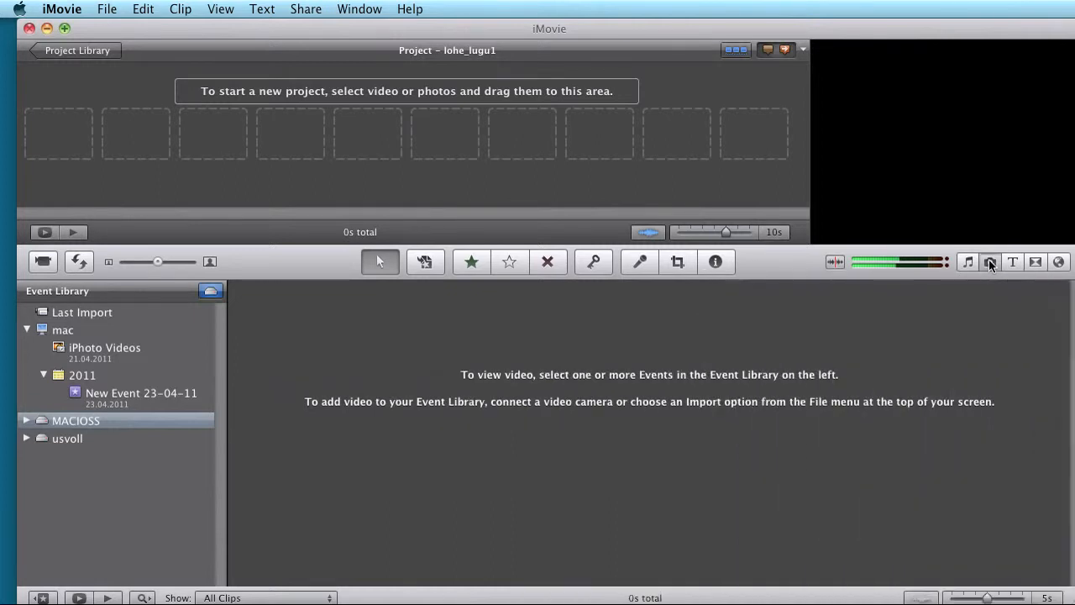
left_click(988, 261)
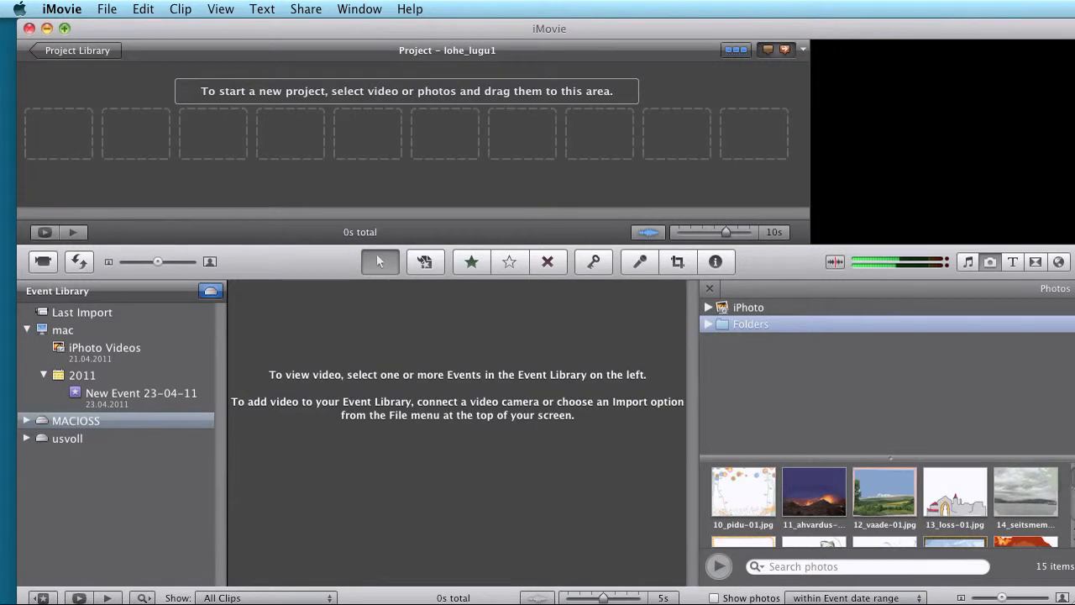
Step: Browse the story pictures and enlarge the thumbnail area to show all of them at once
scroll(1072, 509, "down", 5)
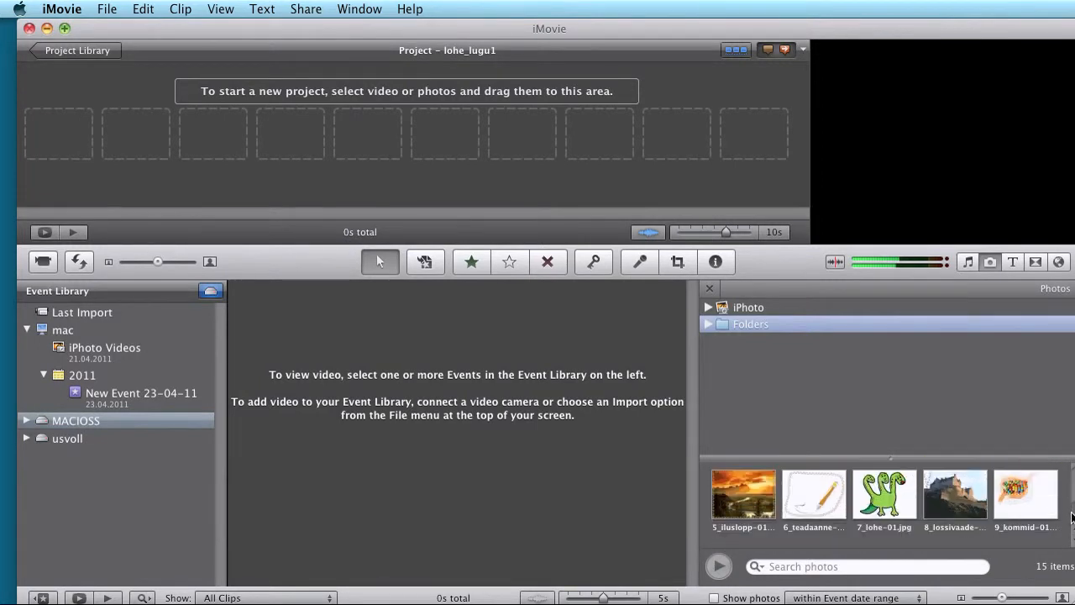
scroll(1072, 508, "up", 3)
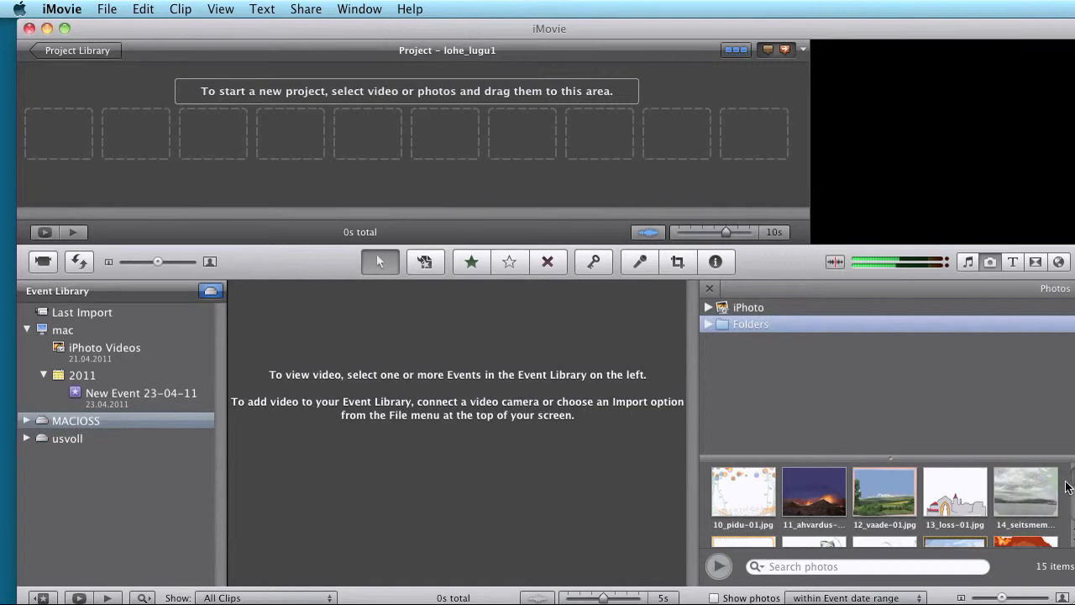
scroll(1067, 504, "down", 1)
left_click_drag(1052, 460, 1046, 356)
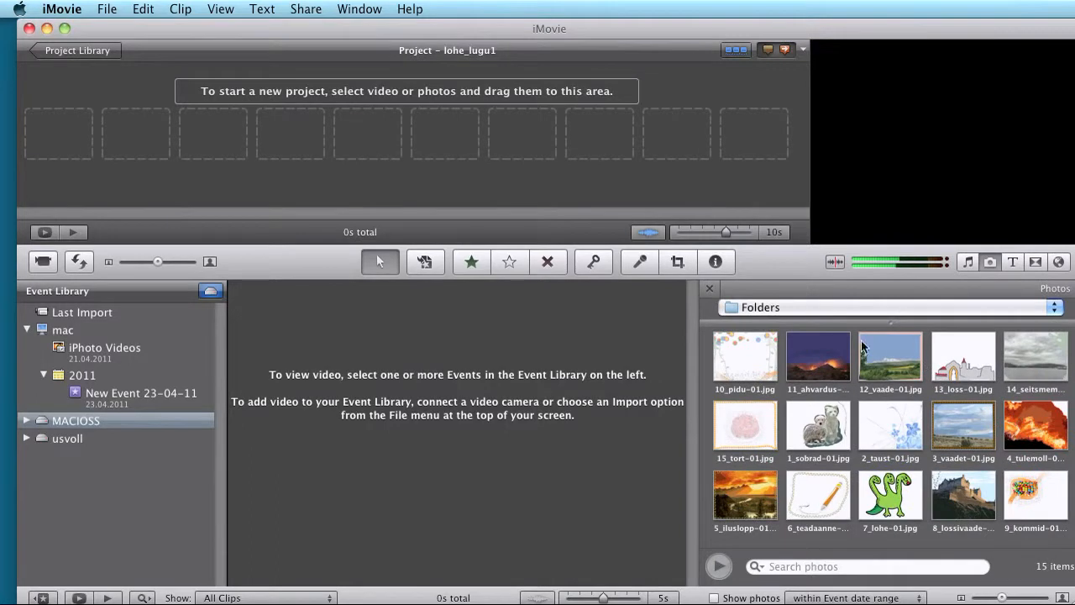
Step: Add a Centered title at the start of the empty project, using the Blobs background
left_click(1035, 262)
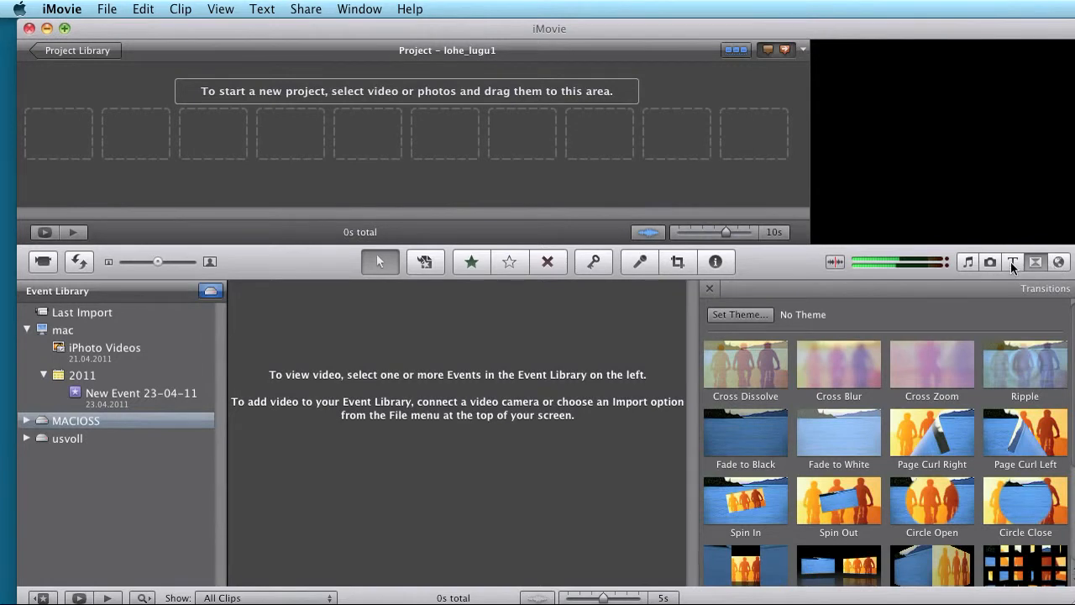
left_click(1012, 262)
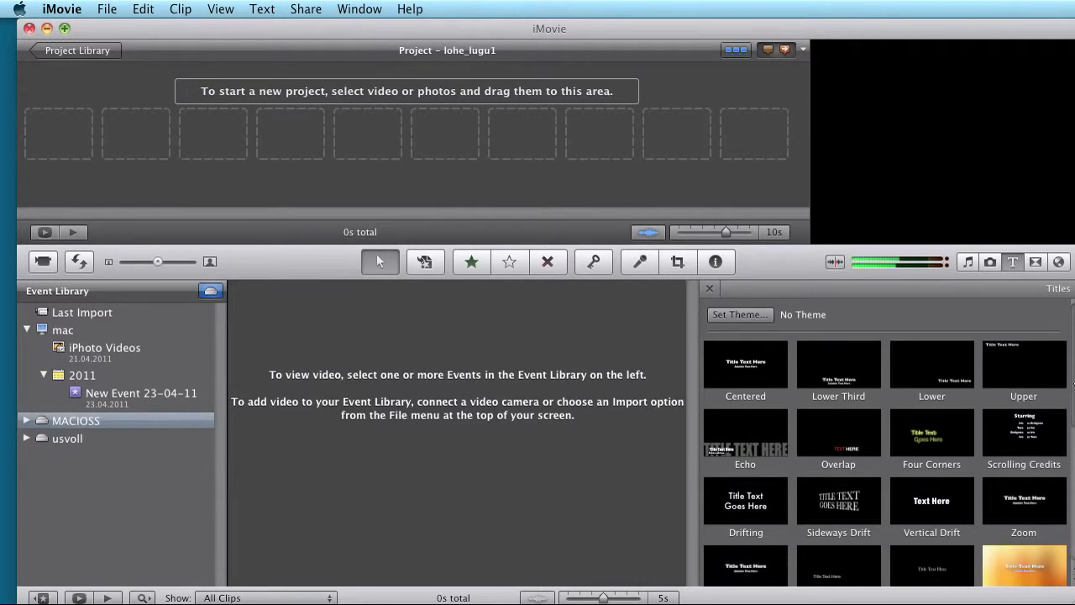
left_click_drag(1072, 396, 1073, 343)
left_click_drag(746, 370, 66, 116)
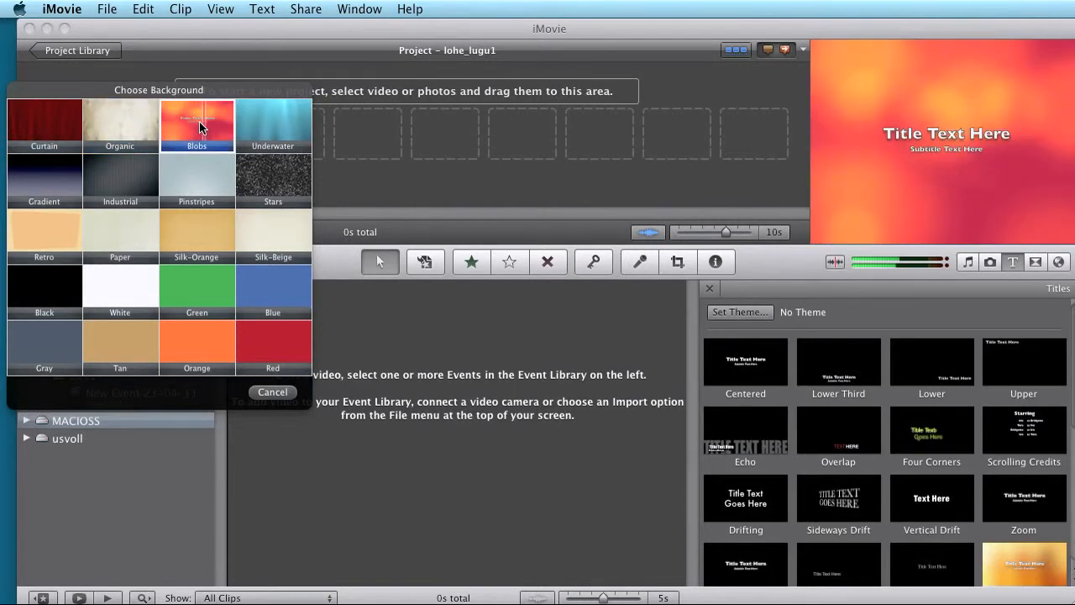
left_click(199, 124)
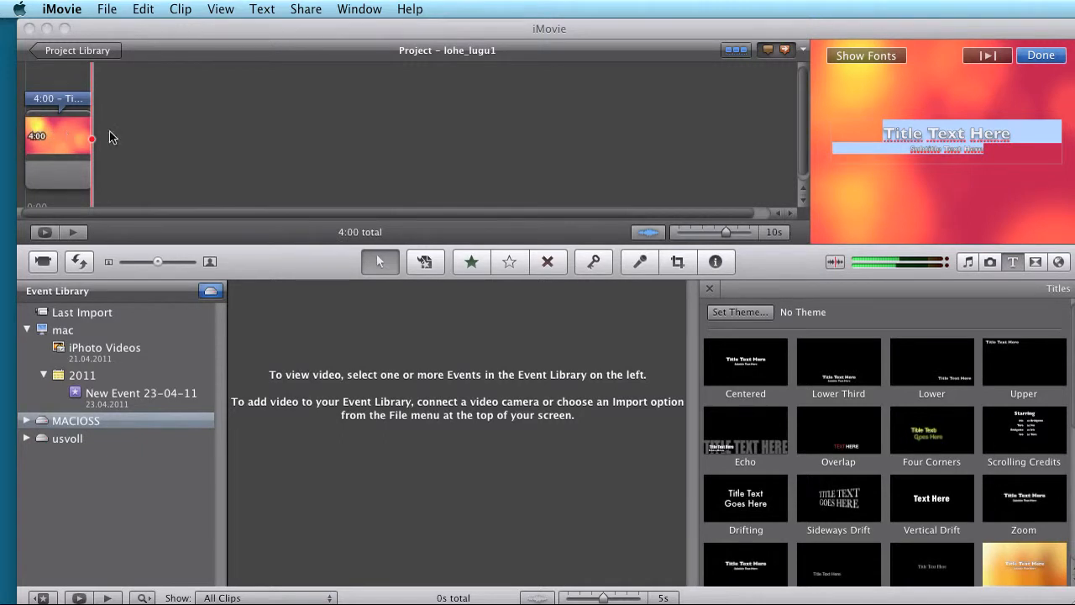
Step: Replace the opening title's placeholder text with "Lohe lugu" and remove the subtitle
left_click(1012, 134)
left_click_drag(991, 153, 873, 133)
key("BackSpace")
type("Lohe lugu")
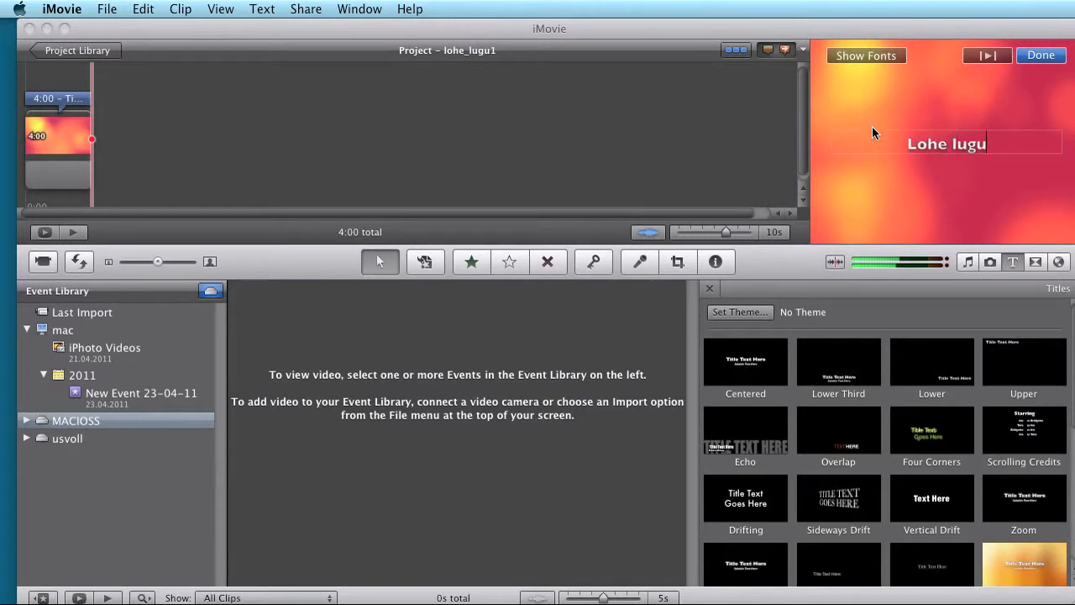
left_click(586, 130)
Step: Set the opening title clip's duration to 6:00 in its clip adjustments
left_click(70, 132)
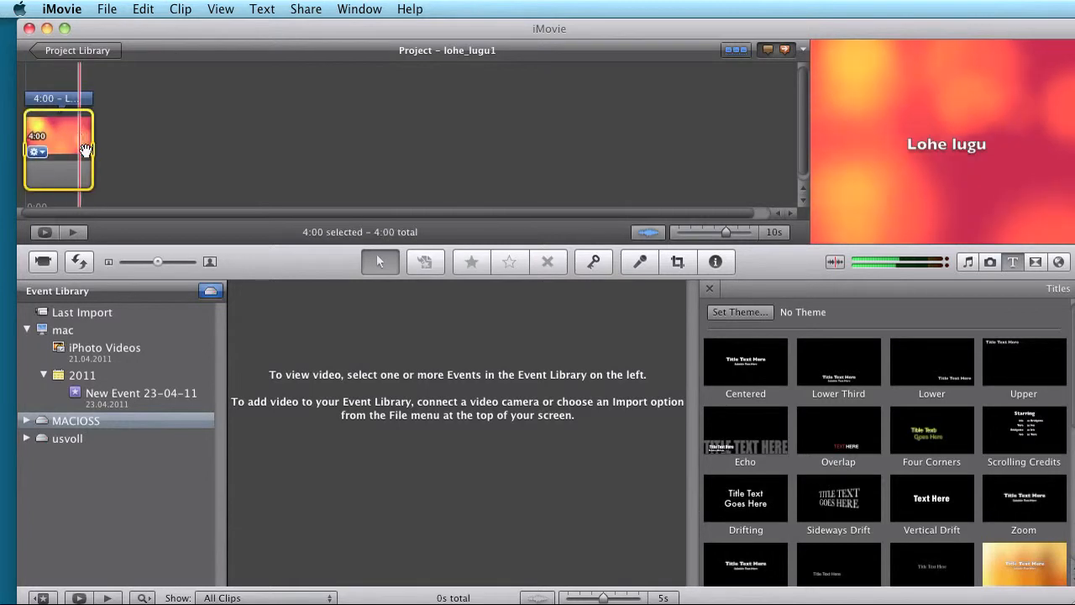
left_click(35, 152)
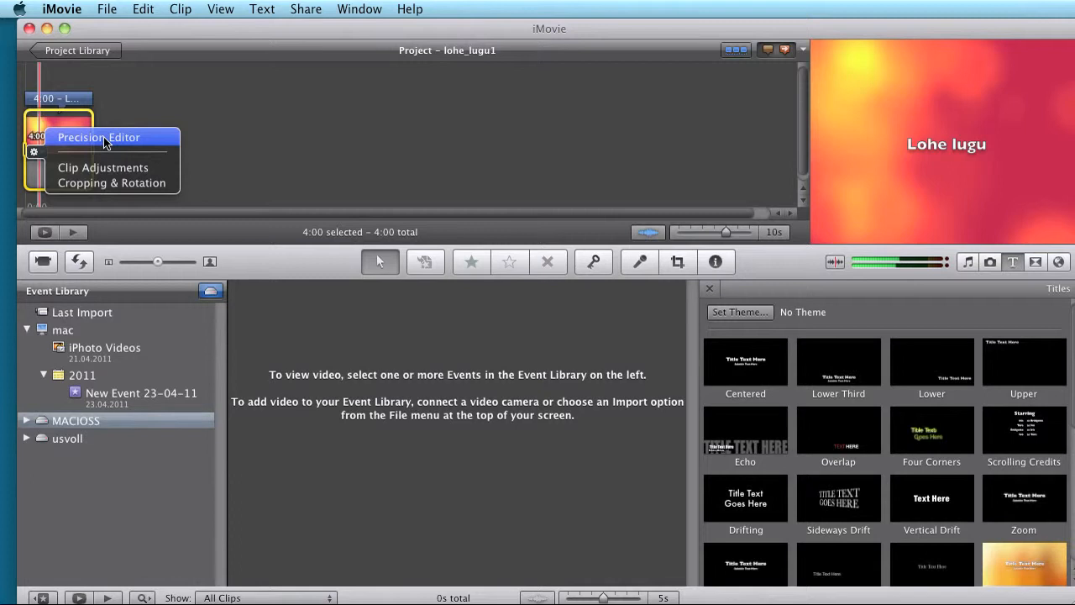
left_click(103, 167)
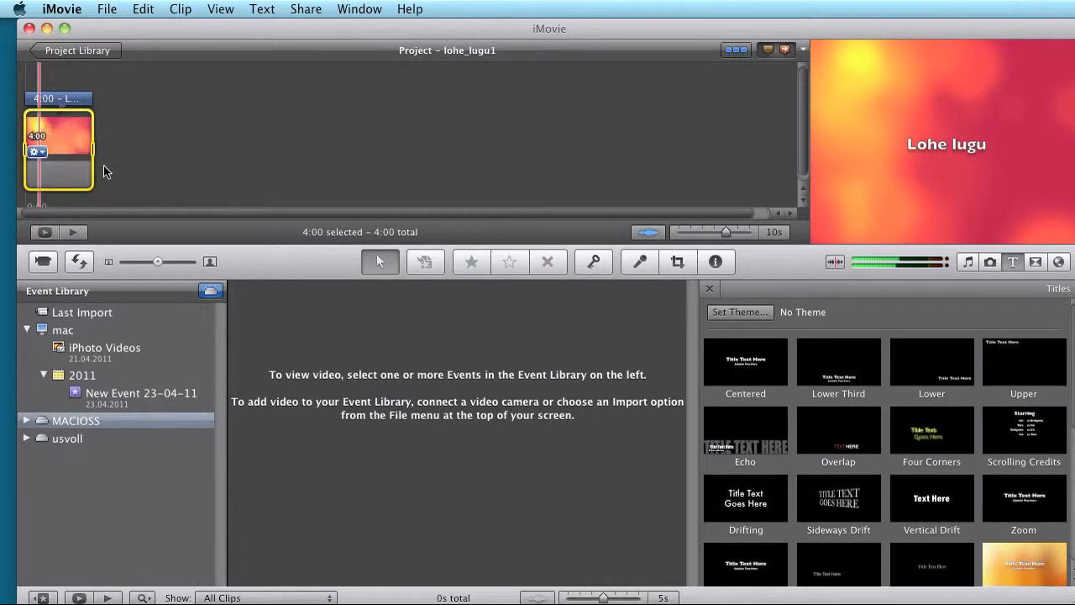
left_click_drag(467, 257, 457, 257)
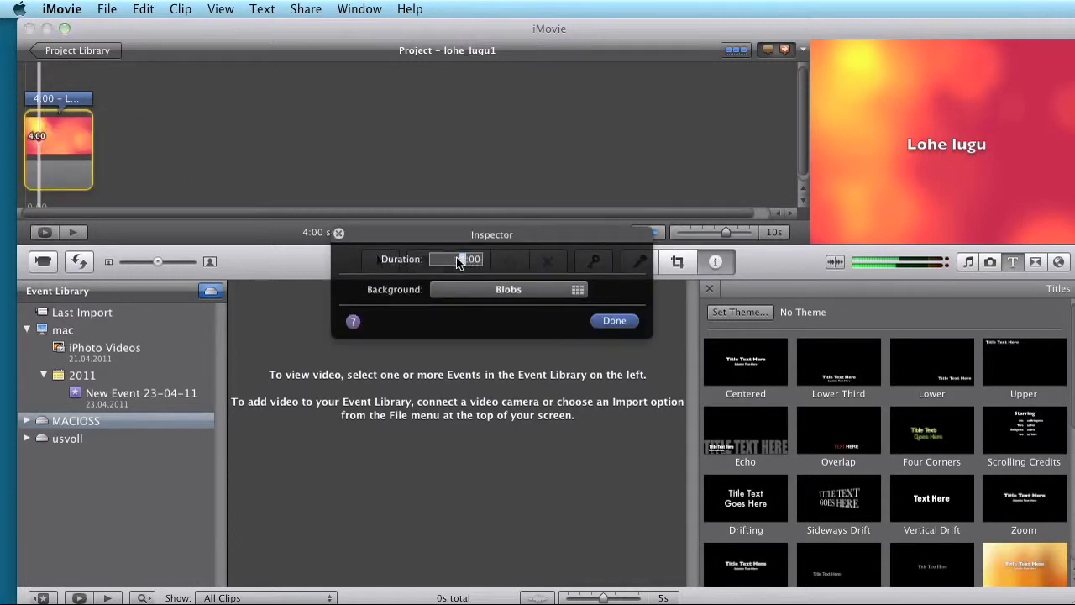
left_click(464, 260)
left_click(625, 323)
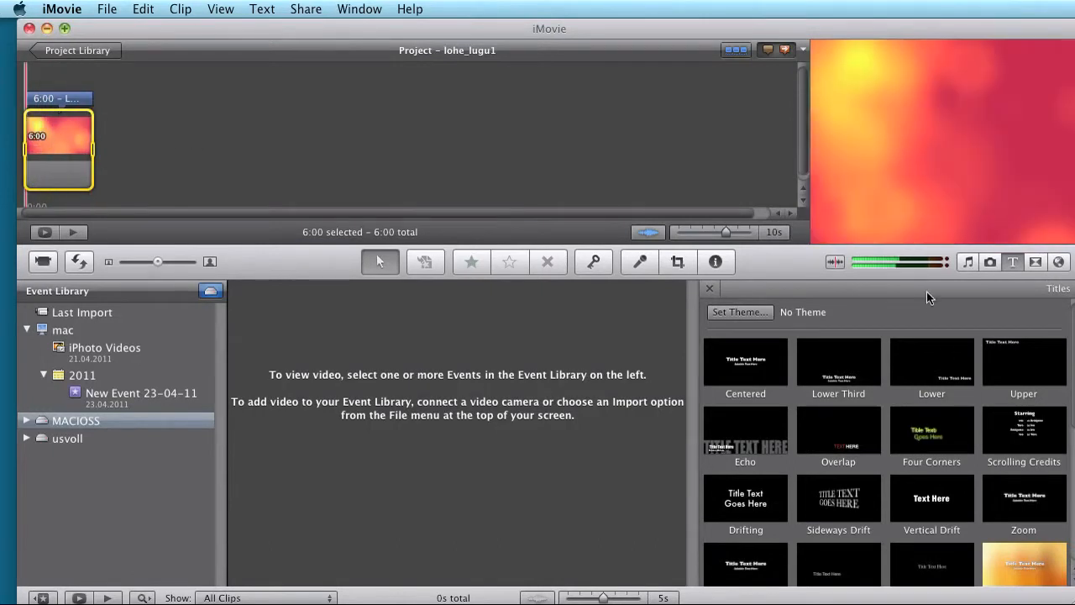
Step: Show the story pictures in the Photos browser and open the lohe lugu text from the Jutt folder in Finder beside them
left_click(991, 262)
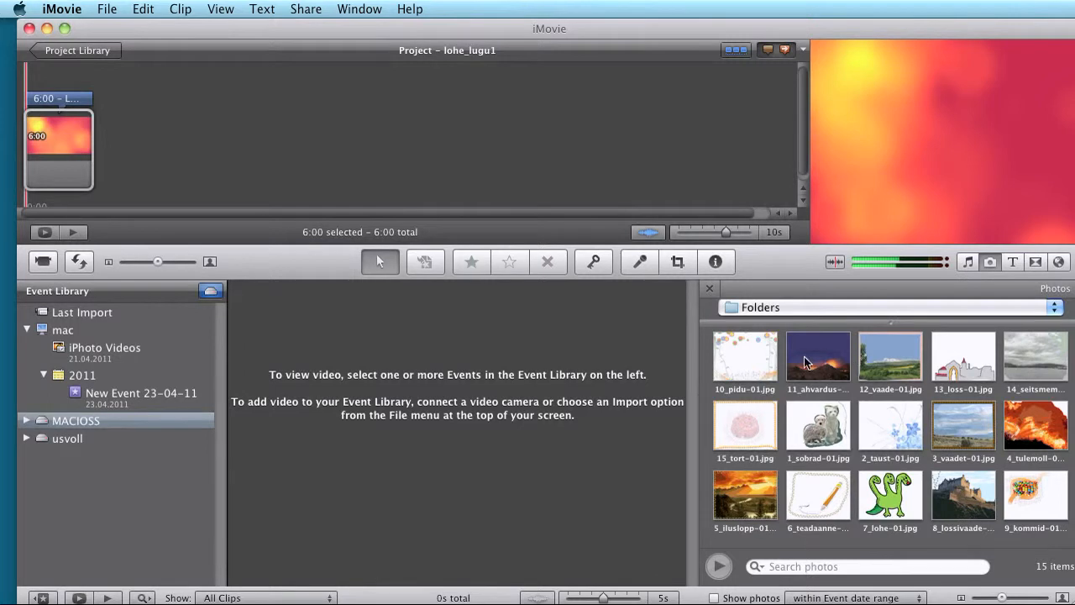
left_click(755, 424)
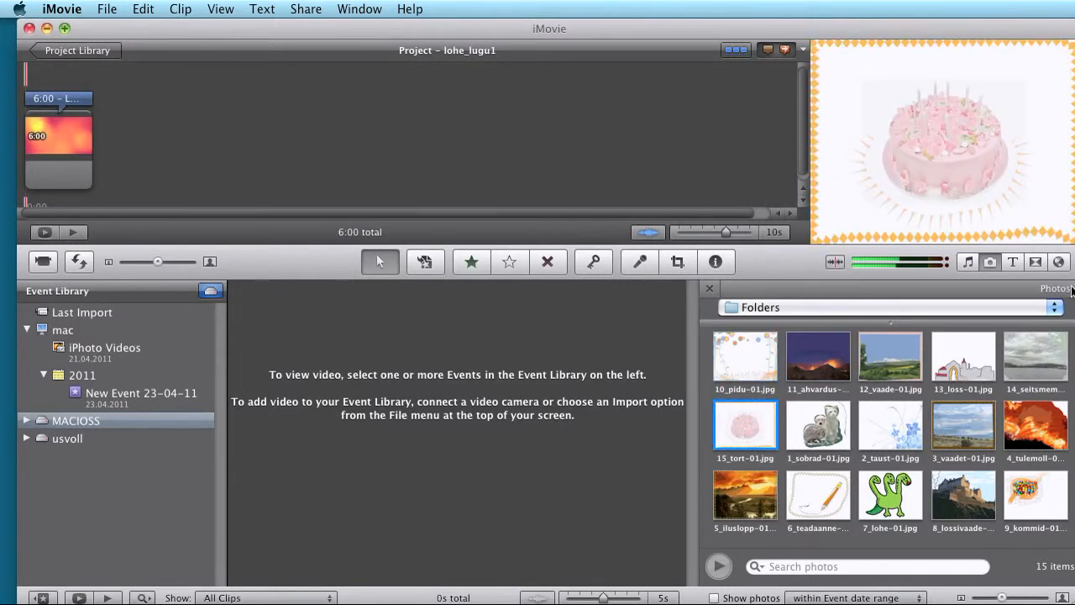
key("super+Tab")
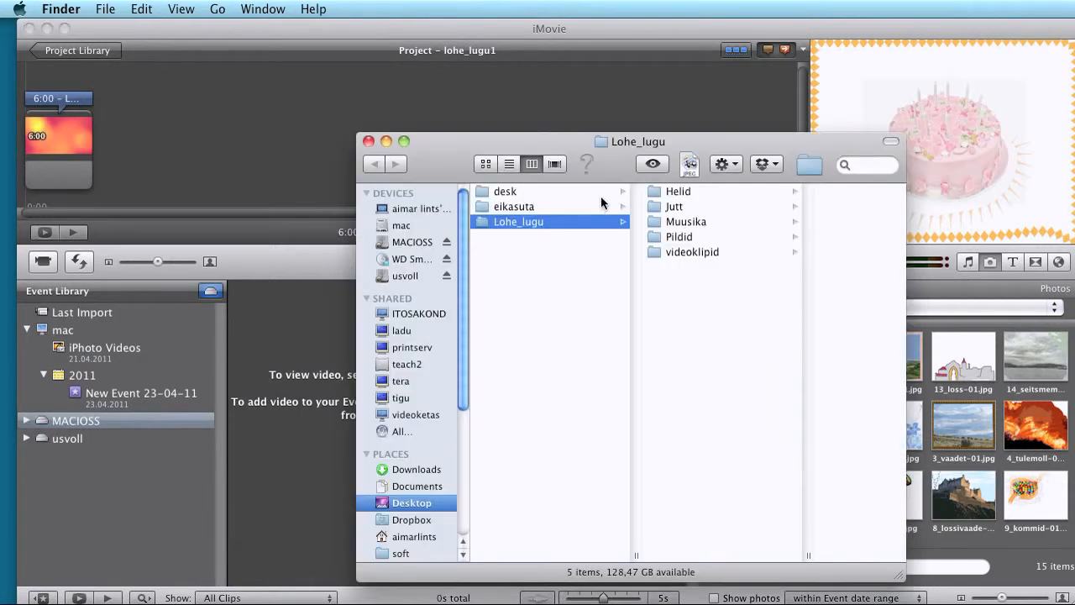
left_click(679, 207)
double_click(631, 193)
left_click(399, 138)
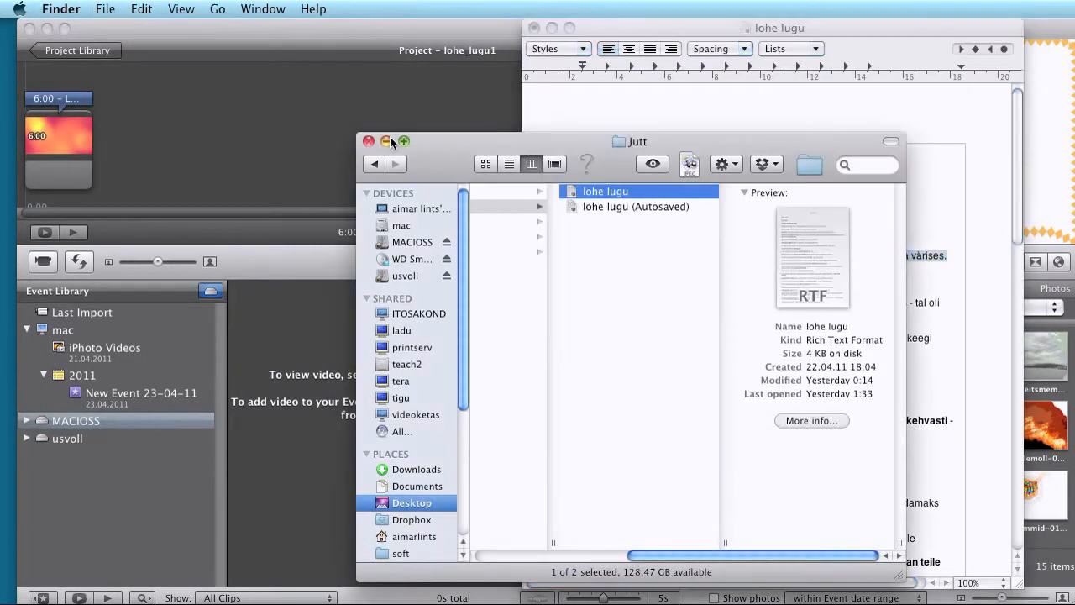
left_click(387, 142)
left_click_drag(684, 26, 546, 28)
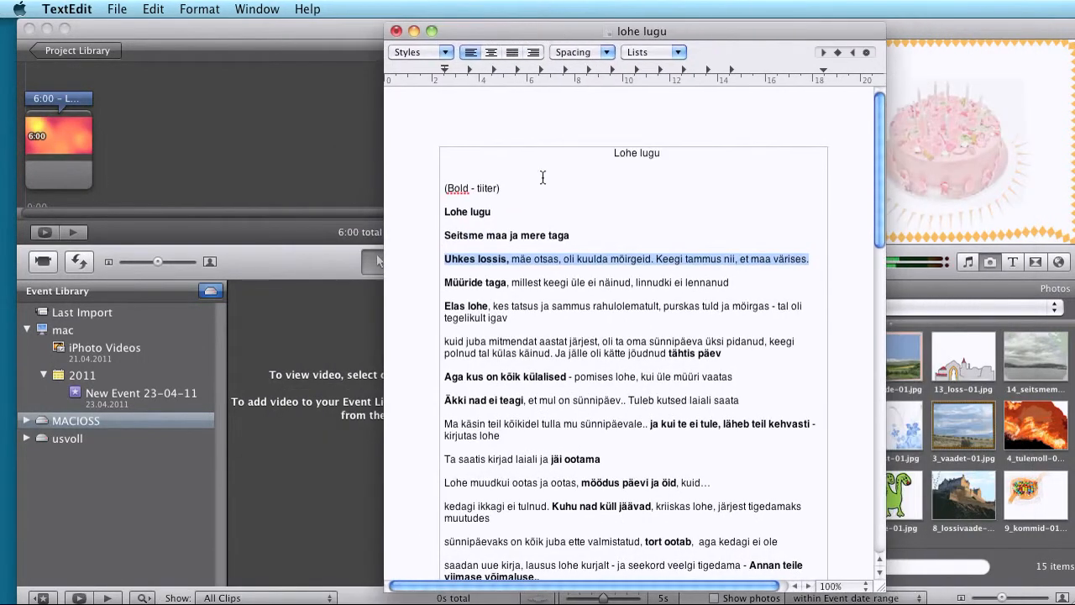
left_click_drag(705, 38, 592, 37)
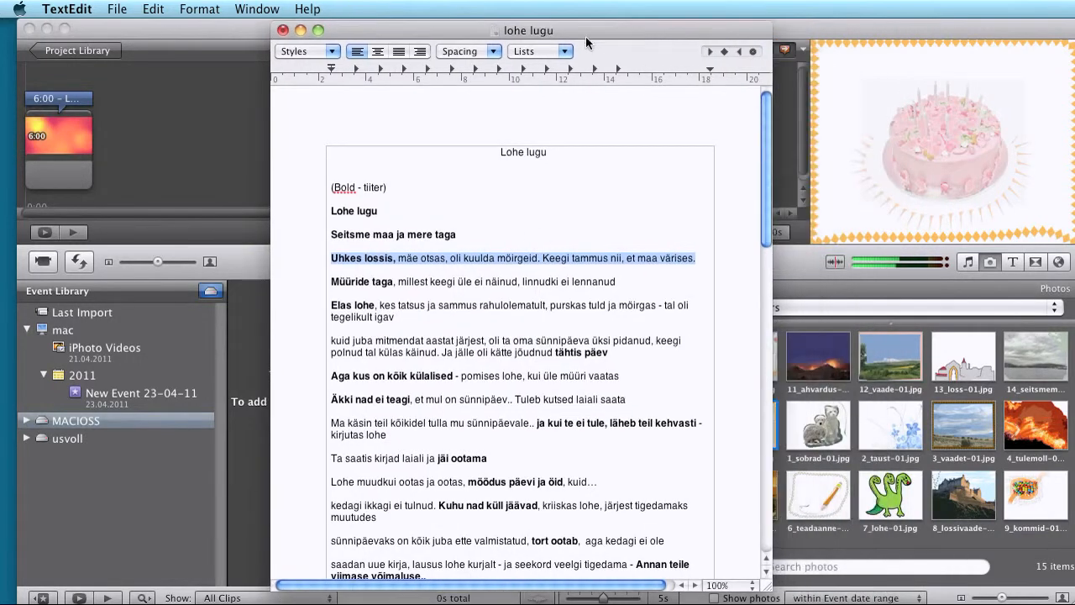
Step: Following the story text, add the pictures starting 14_seitsmem, 8_lossivaade and 7_lohe to the project in that order after the title
left_click(1035, 353)
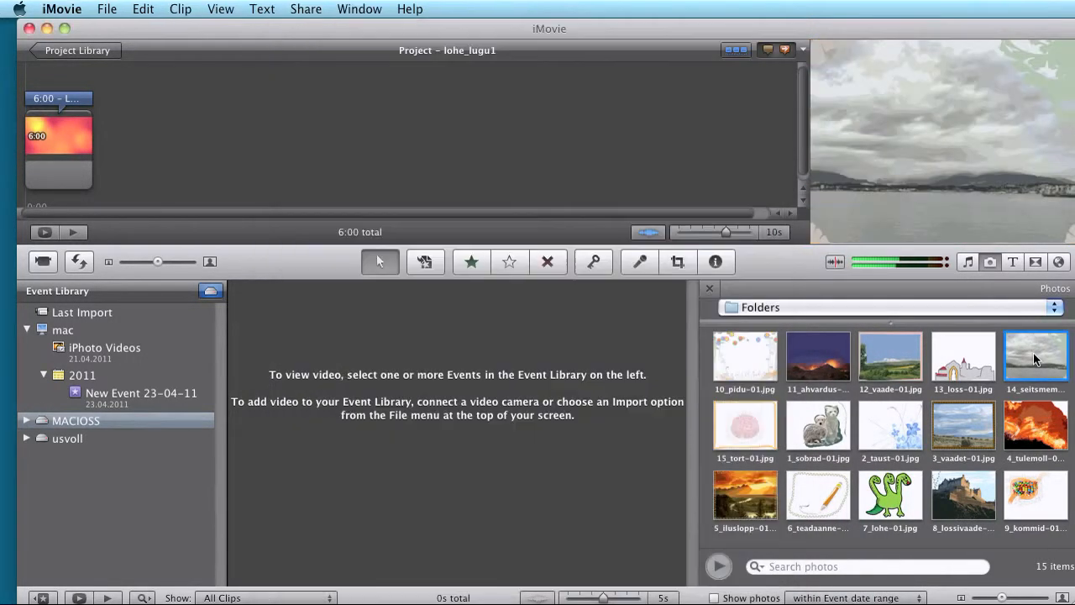
left_click_drag(1034, 356, 226, 157)
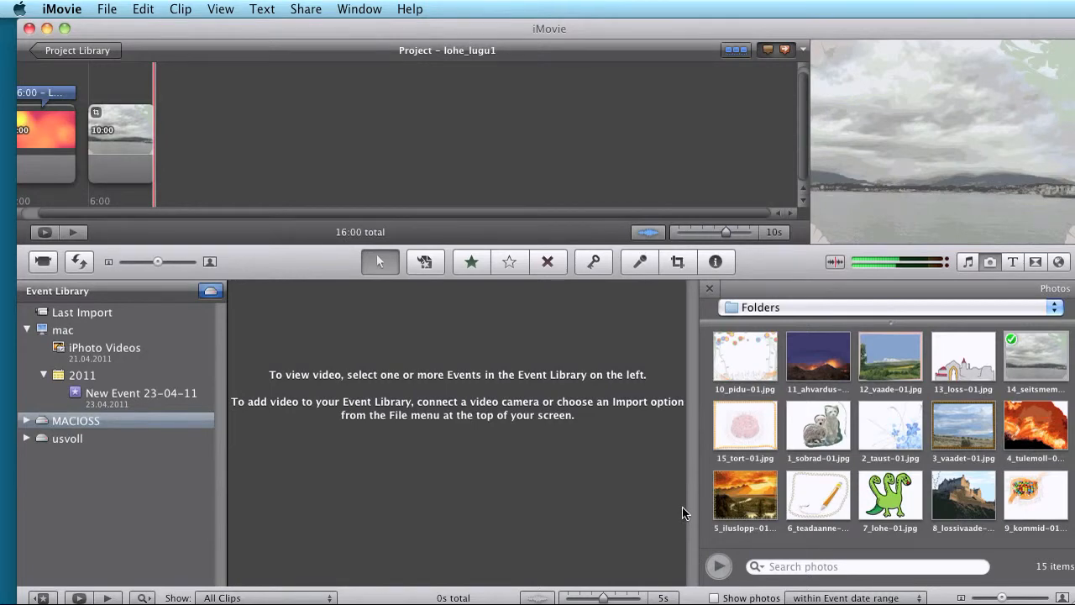
key("F9")
left_click(1072, 307)
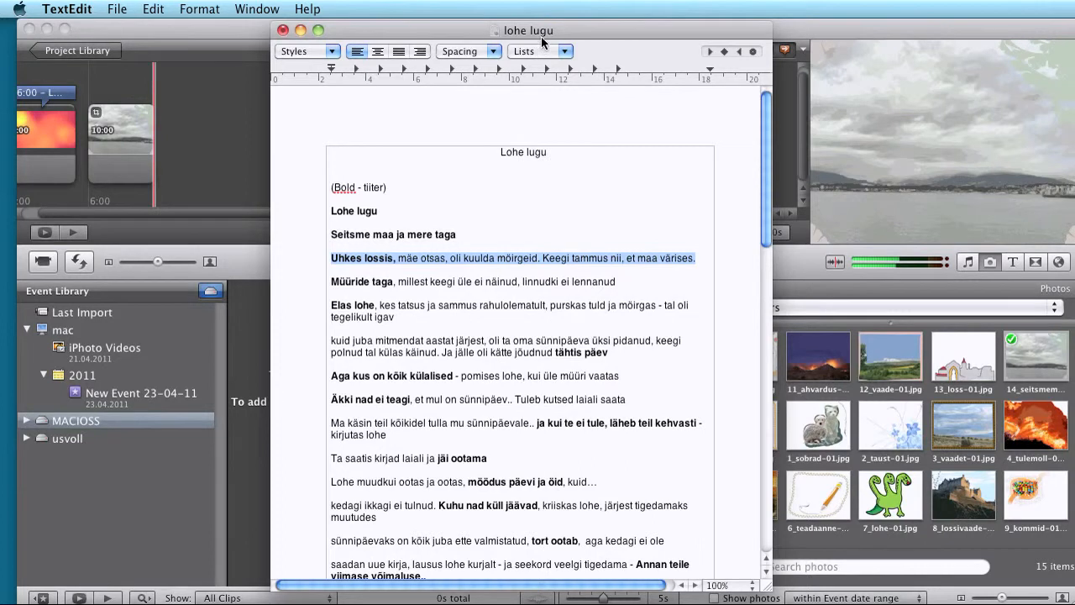
left_click_drag(542, 42, 523, 80)
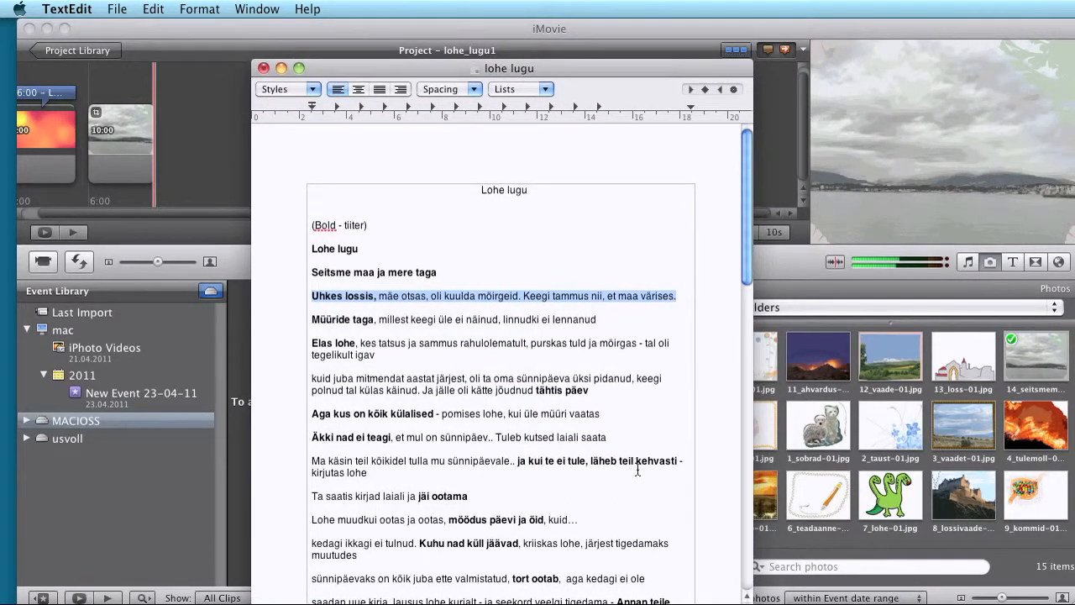
left_click_drag(748, 603, 813, 603)
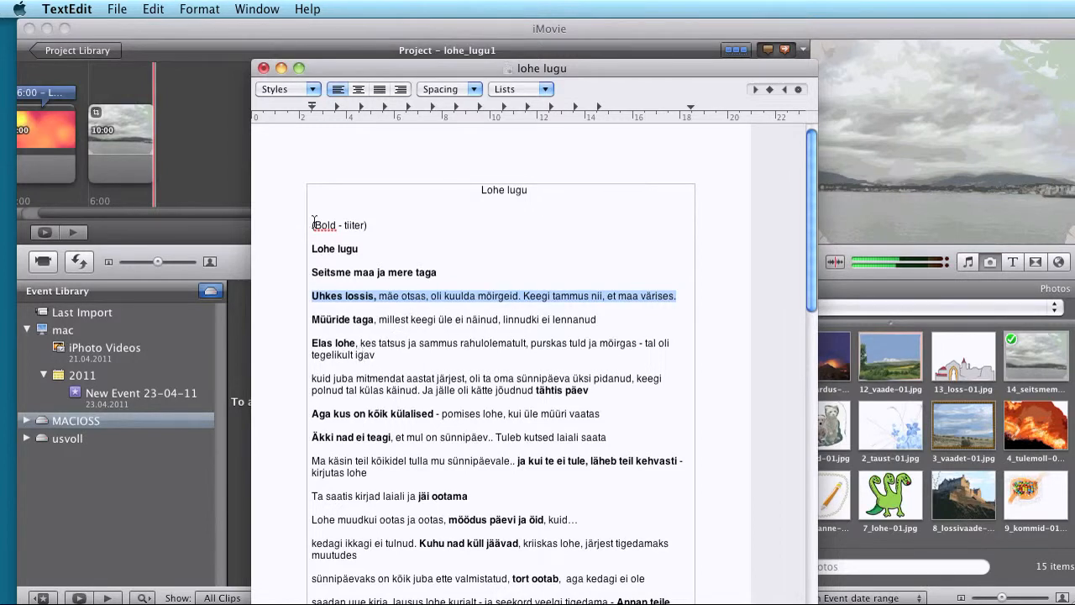
left_click(230, 32)
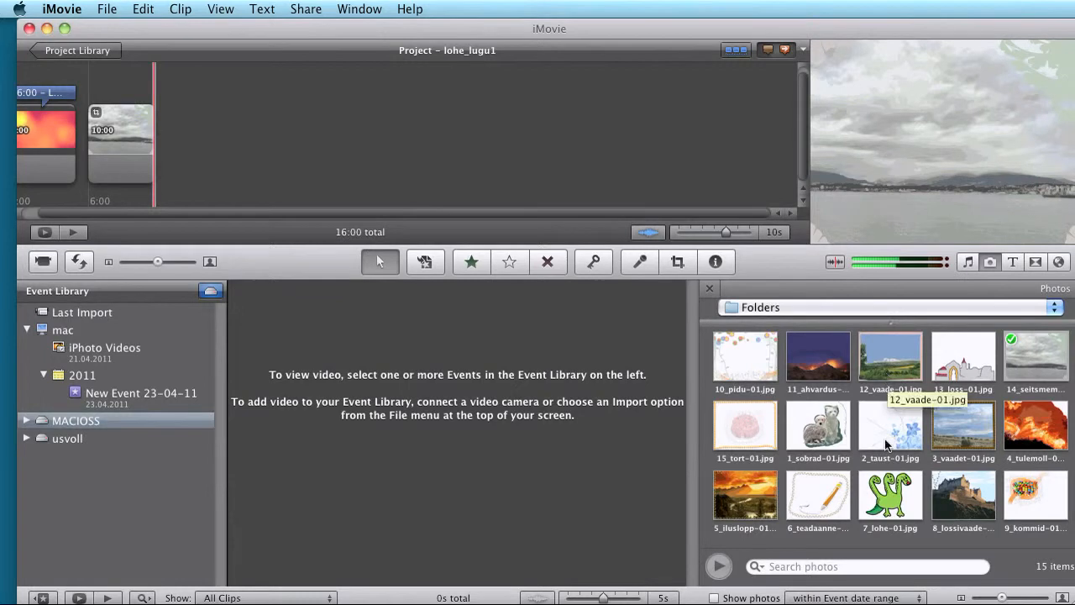
mouse_move(965, 501)
left_mouse_down()
mouse_move(127, 74)
mouse_move(194, 157)
mouse_move(217, 161)
left_mouse_up()
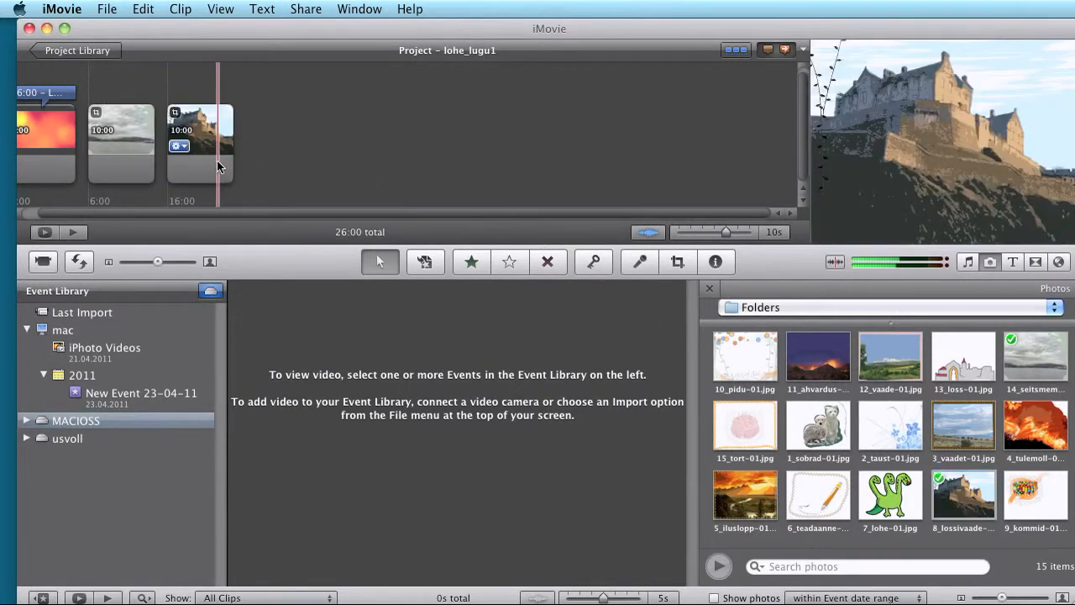
left_click_drag(890, 496, 272, 118)
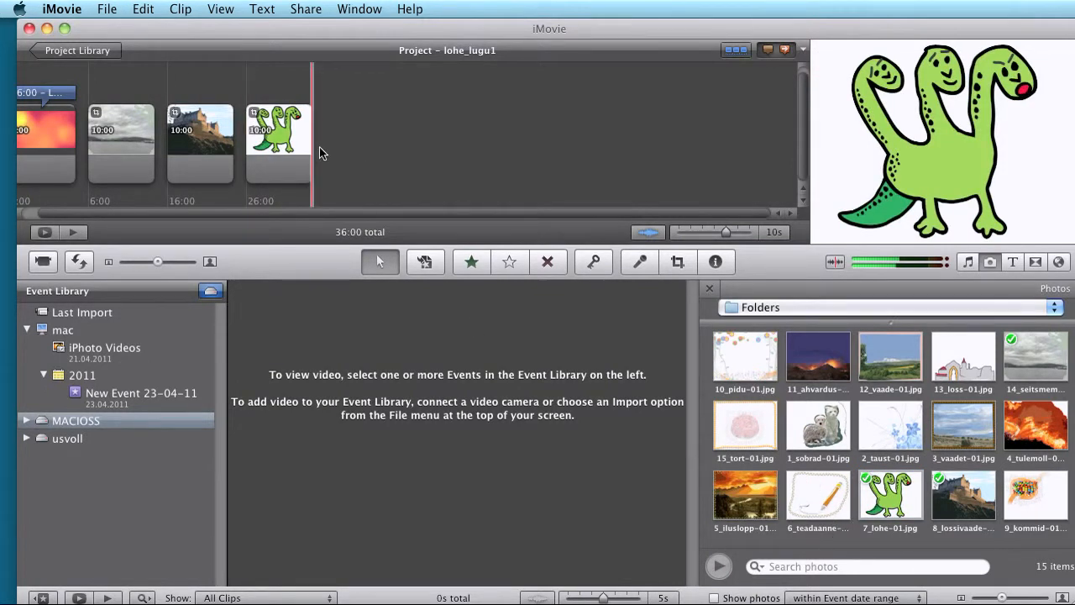
Step: Look through the rest of the lohe lugu story text in TextEdit and return to iMovie
key("super+Tab")
left_click_drag(814, 231, 803, 287)
left_click_drag(804, 305, 802, 494)
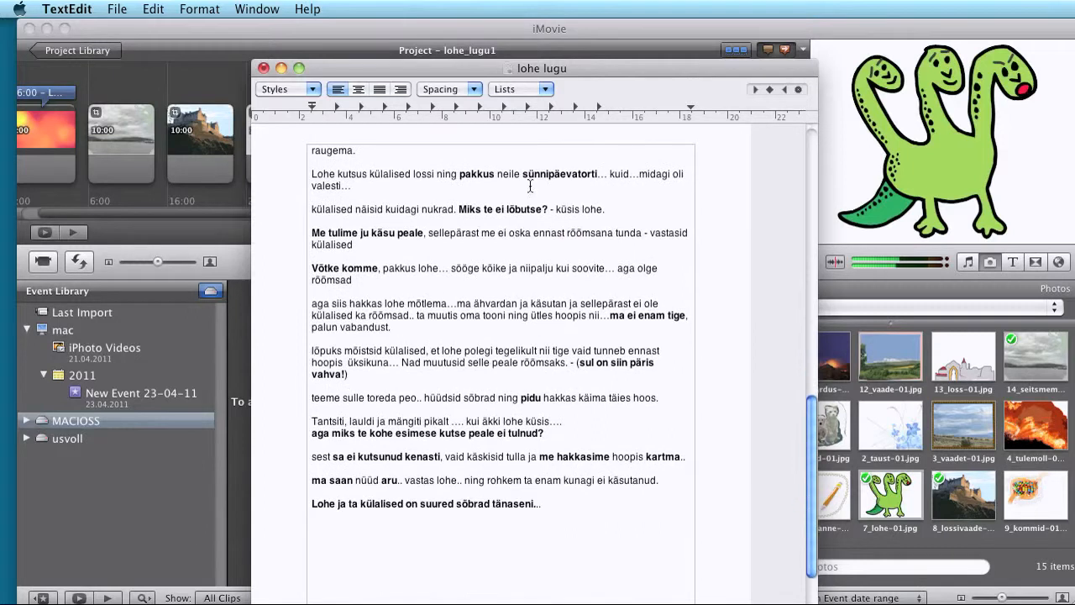
left_click(393, 31)
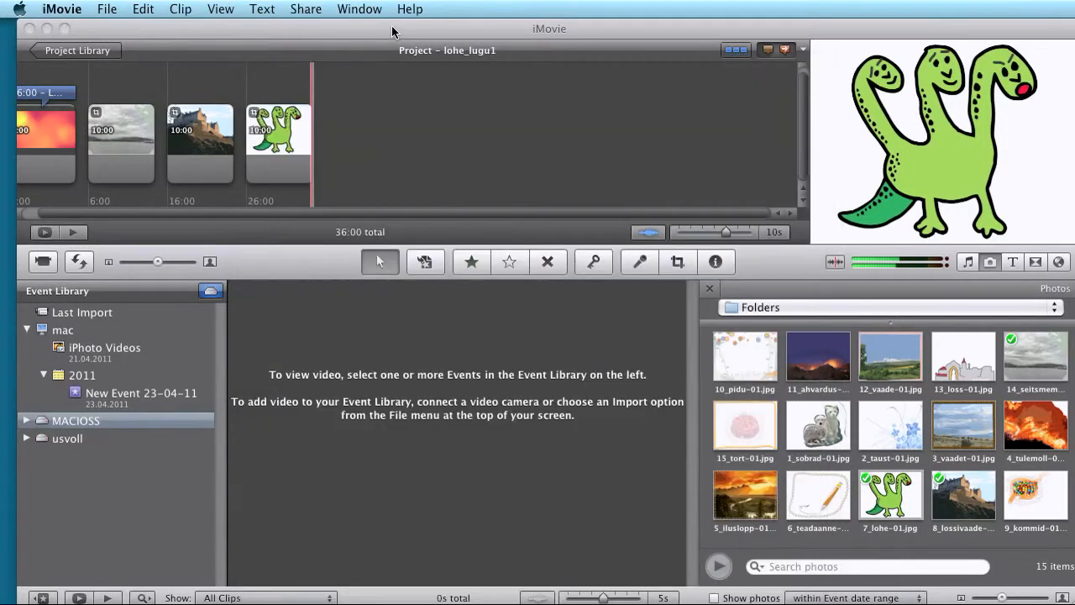
Step: Open the finished project lohe_lugu_valmis1 from the Project Library
left_click(80, 51)
scroll(141, 105, "up", 5)
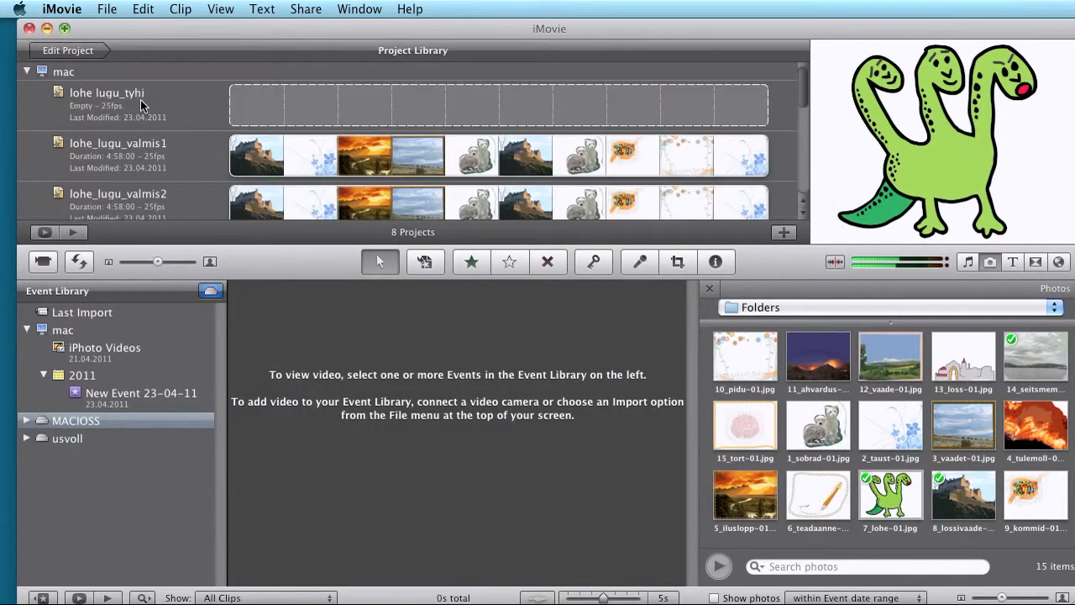
left_click(131, 148)
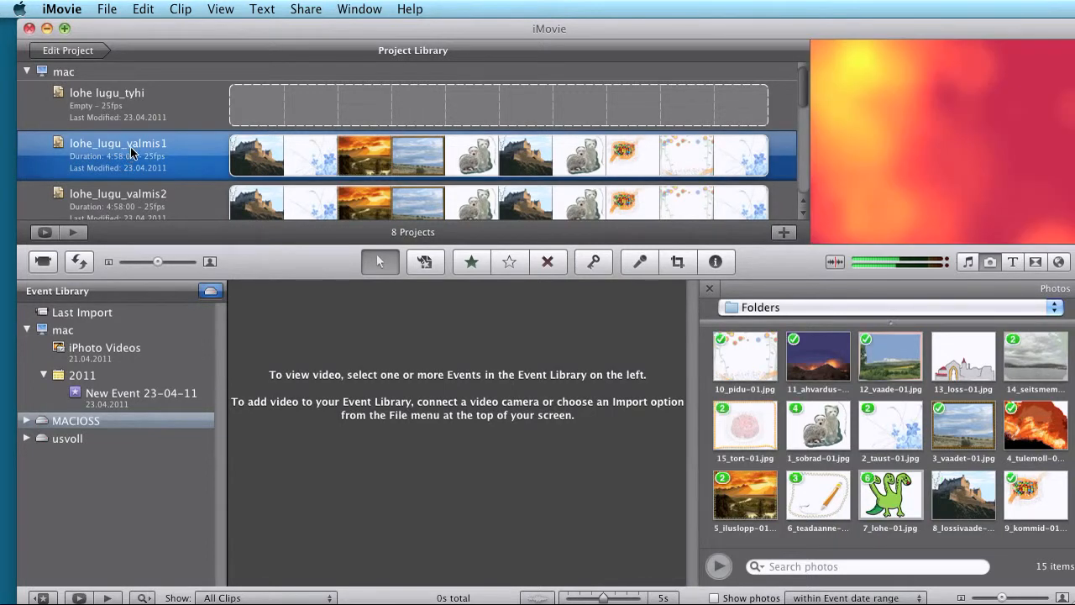
double_click(131, 148)
Step: Look over the picture sequence of the finished project from the opening title to the closing title
left_click_drag(148, 215, 697, 216)
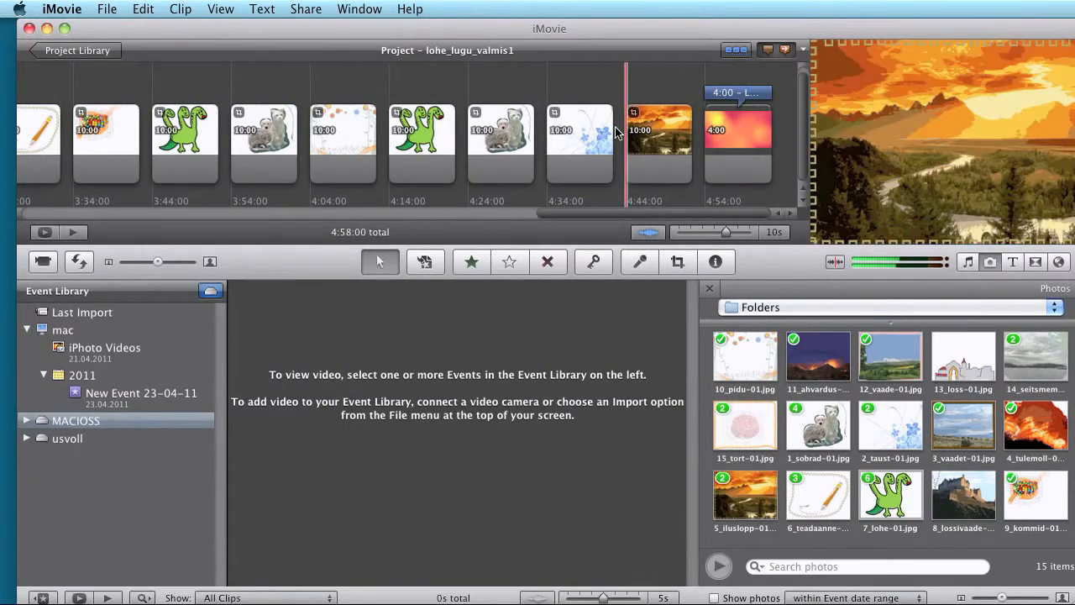
left_click_drag(739, 214, 145, 215)
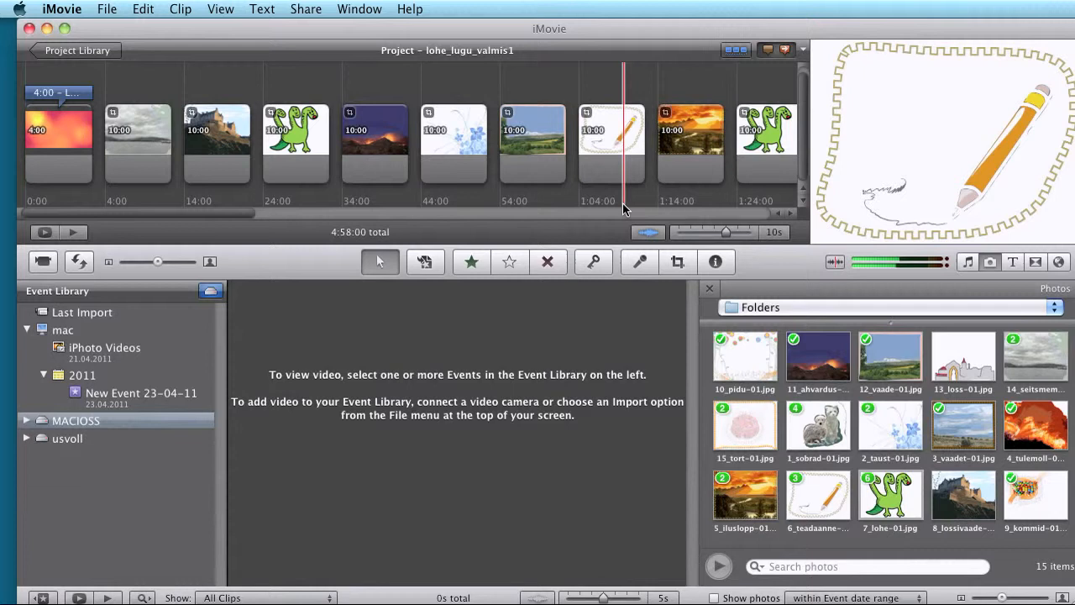
left_click_drag(211, 215, 757, 215)
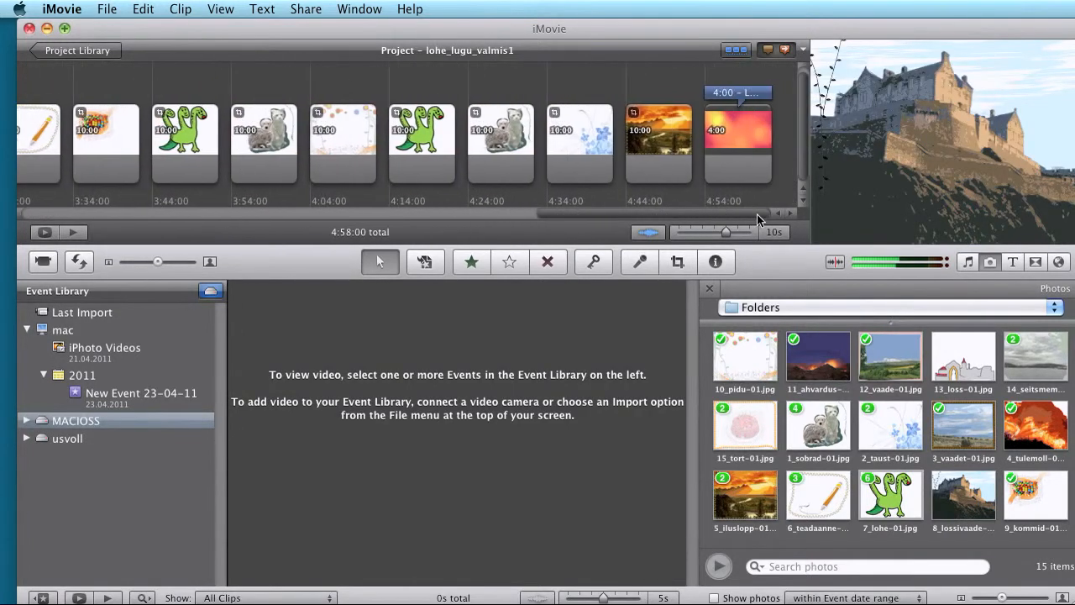
mouse_move(741, 210)
left_mouse_down()
mouse_move(722, 210)
mouse_move(747, 212)
left_mouse_up()
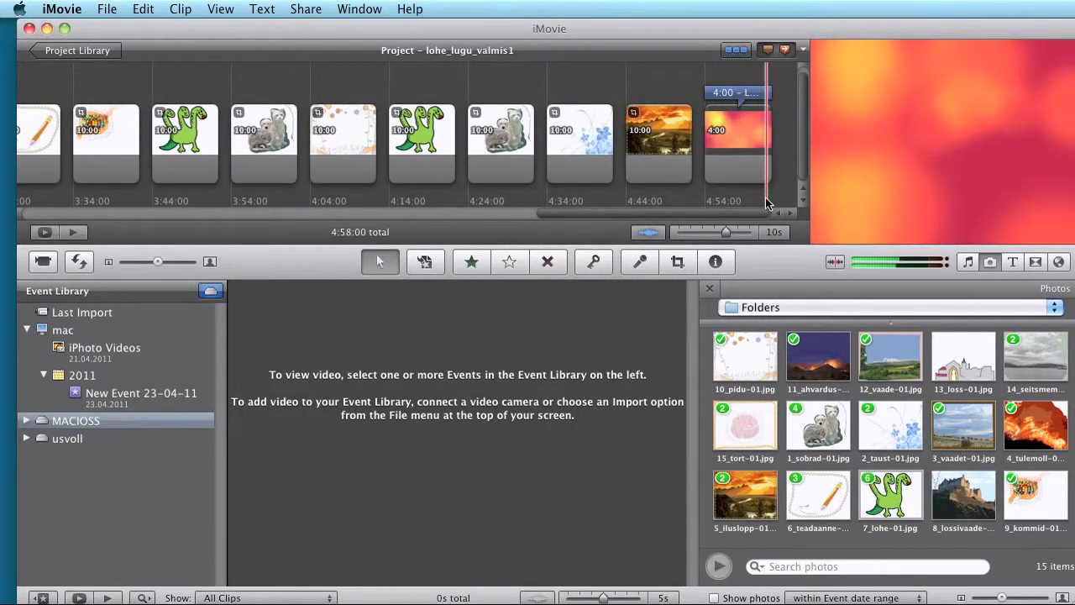
left_click_drag(729, 215, 161, 228)
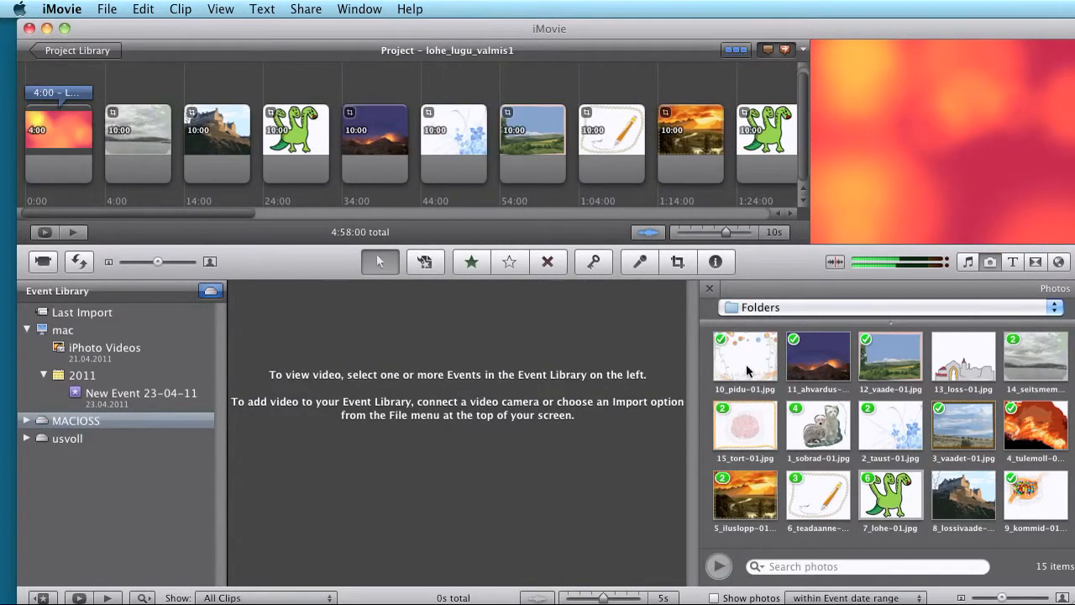
Step: Set up voiceover recording from Built-in Input with Voice Enhancement turned off, ready to record from the opening title clip
left_click(641, 263)
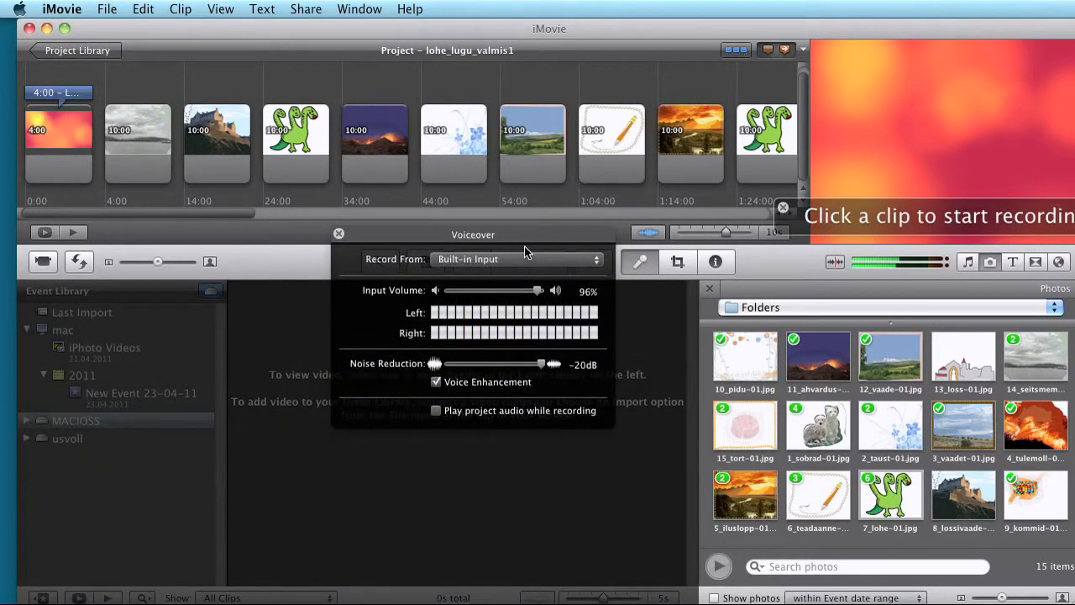
left_click_drag(504, 233, 598, 226)
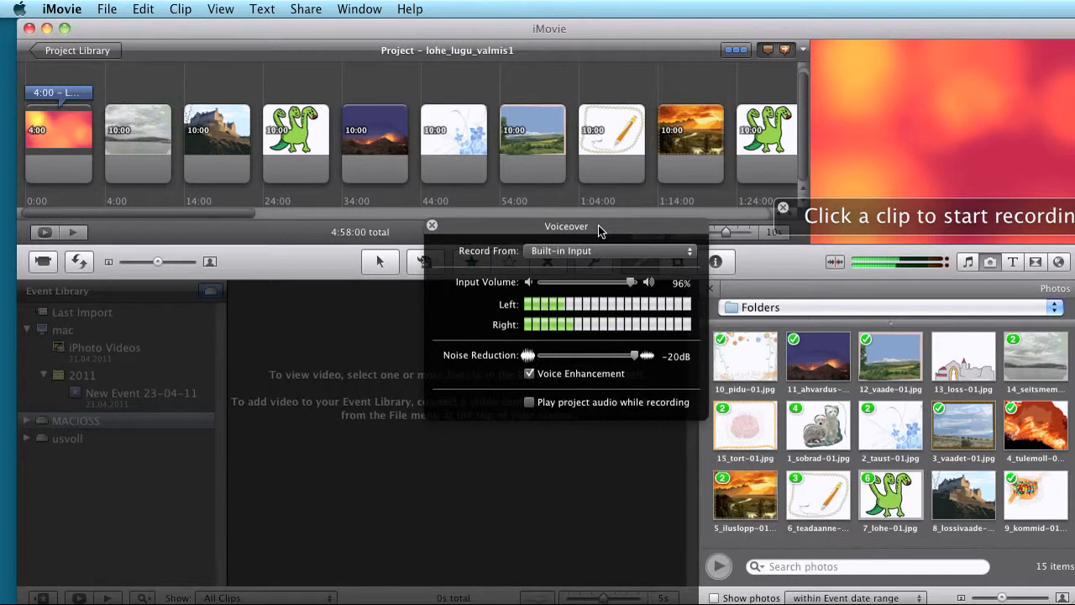
left_click(596, 254)
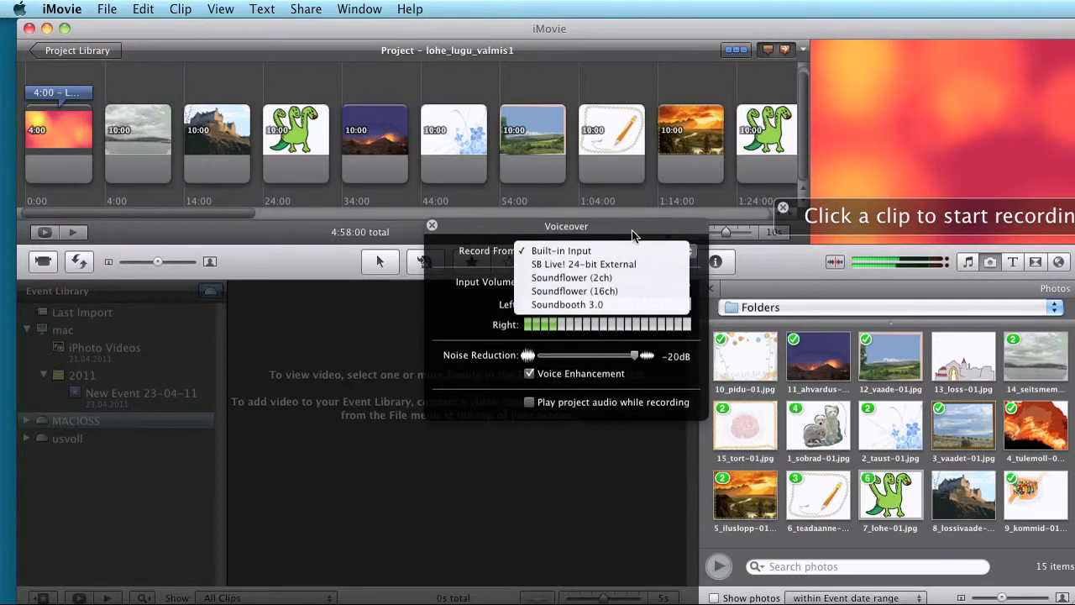
left_click(468, 252)
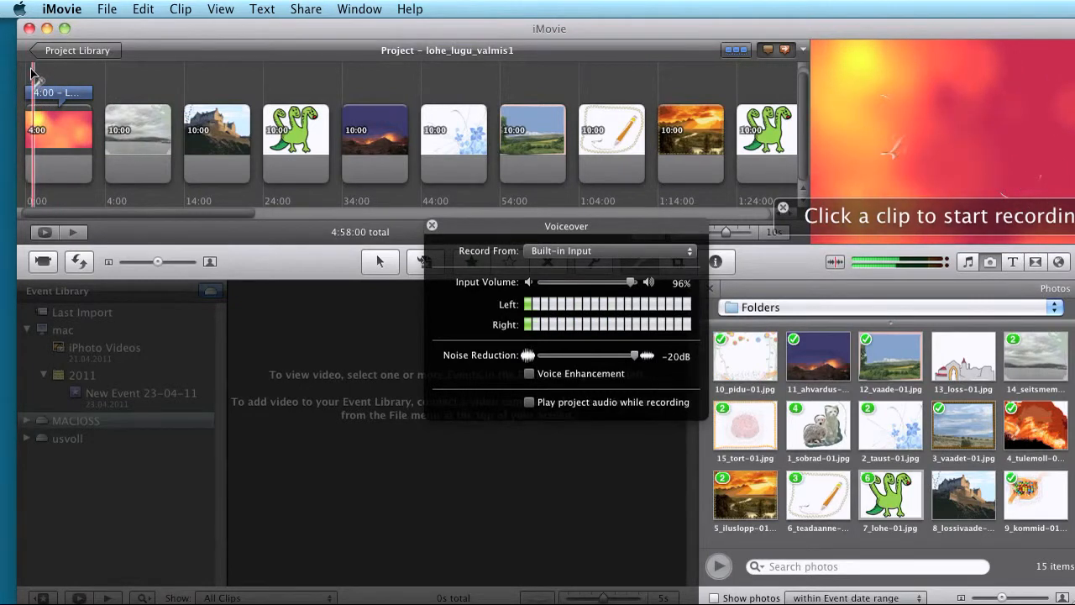
key("Escape")
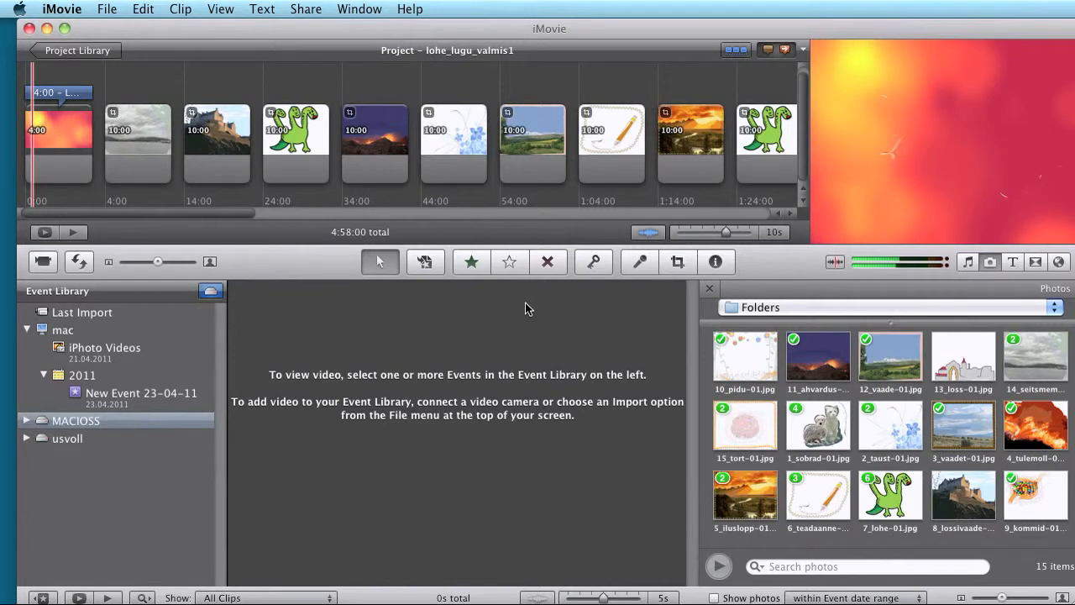
left_click(636, 265)
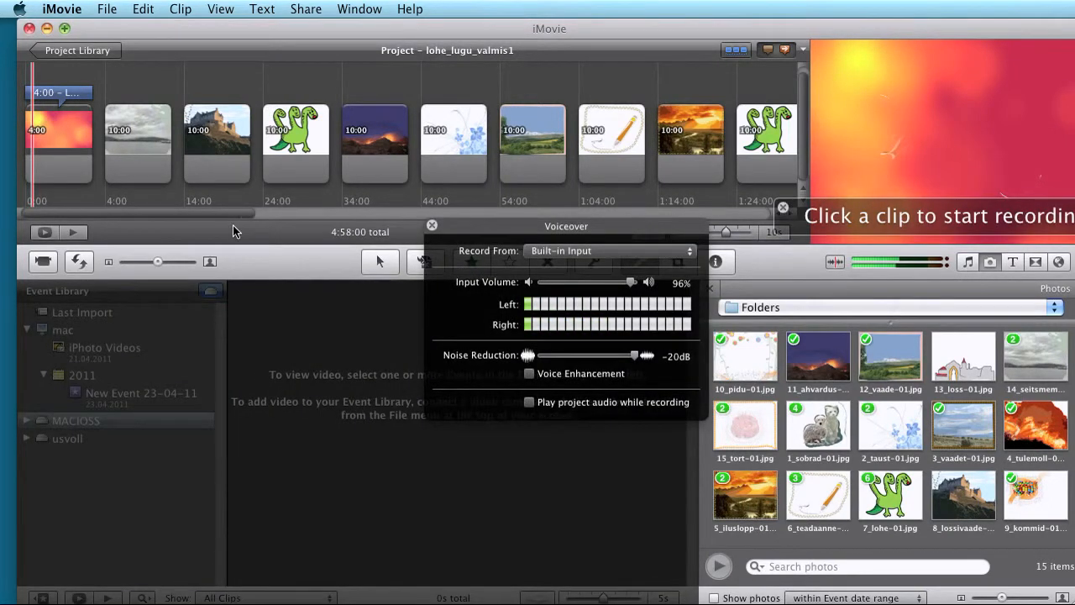
Step: Record about 30 seconds of voiceover from the opening title through the first dragon picture, reading the lohe lugu text in TextEdit, and close the voiceover settings
left_click(26, 141)
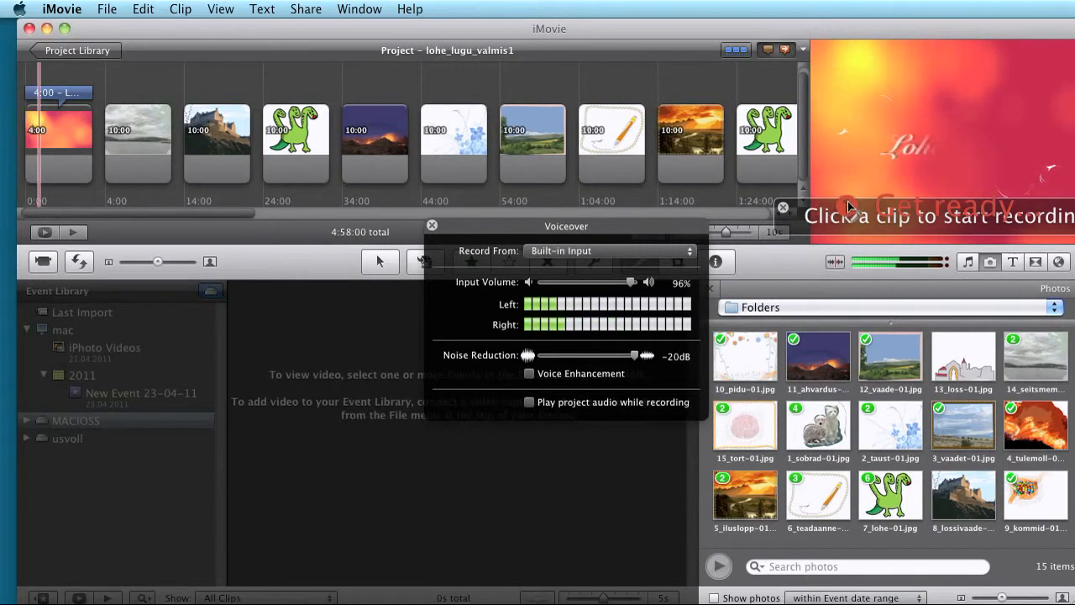
key("super+Tab")
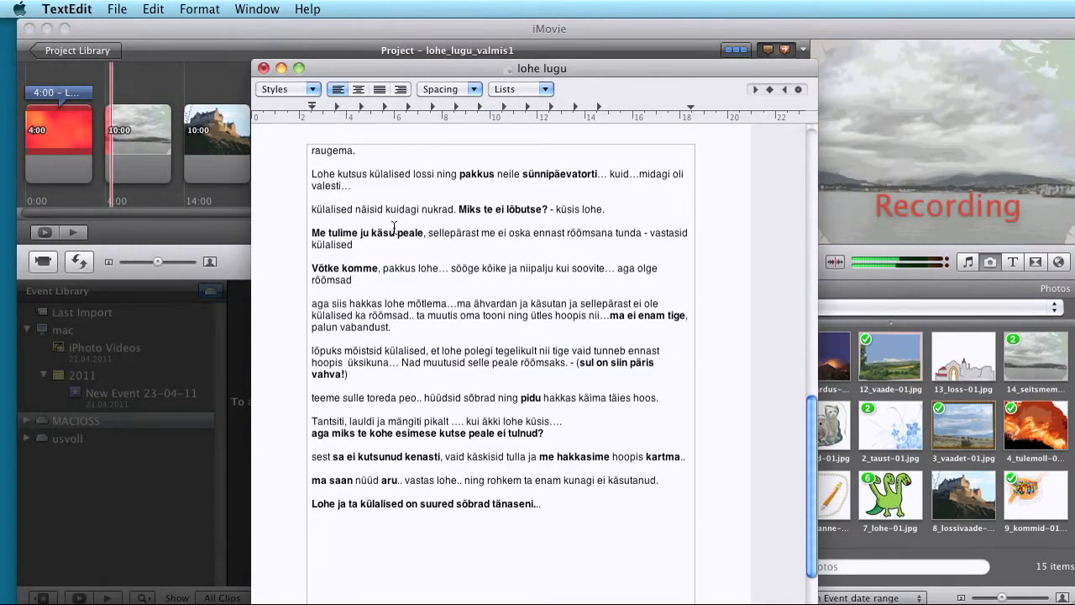
left_click_drag(813, 408, 820, 129)
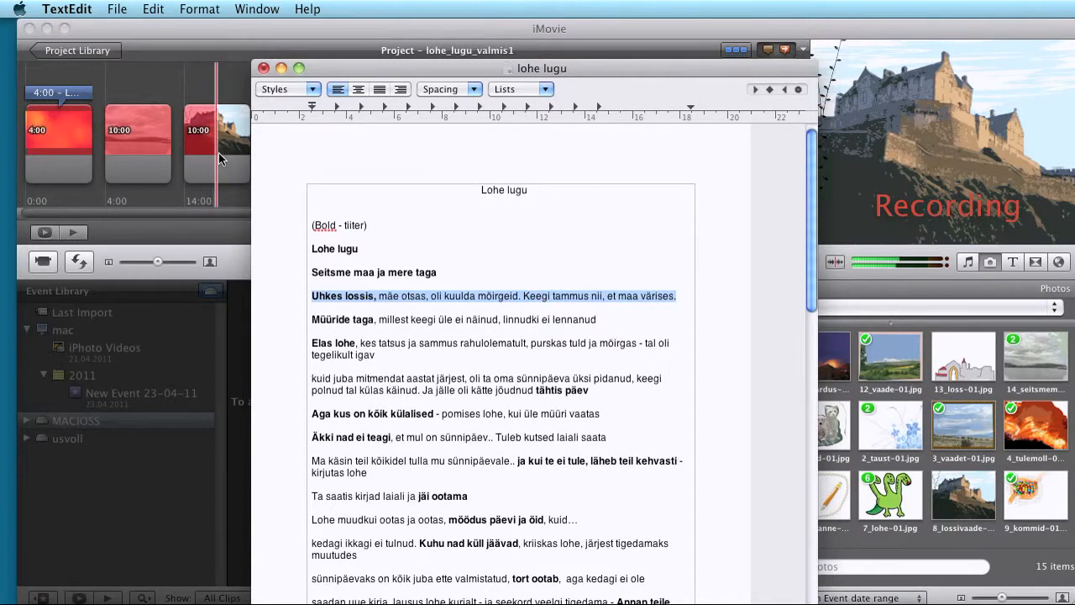
left_click_drag(810, 171, 790, 443)
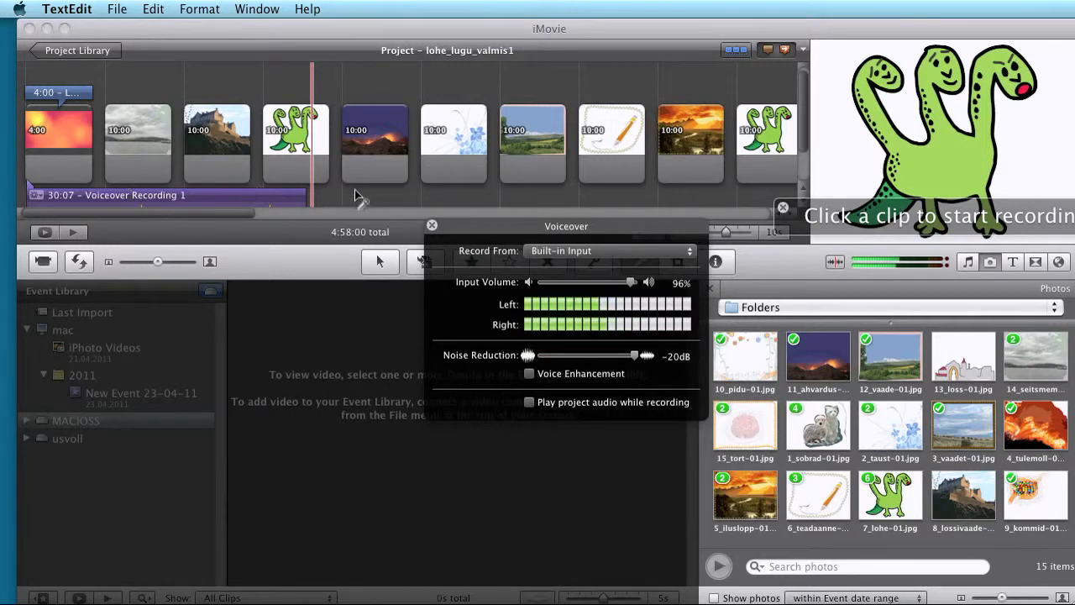
left_click(432, 227)
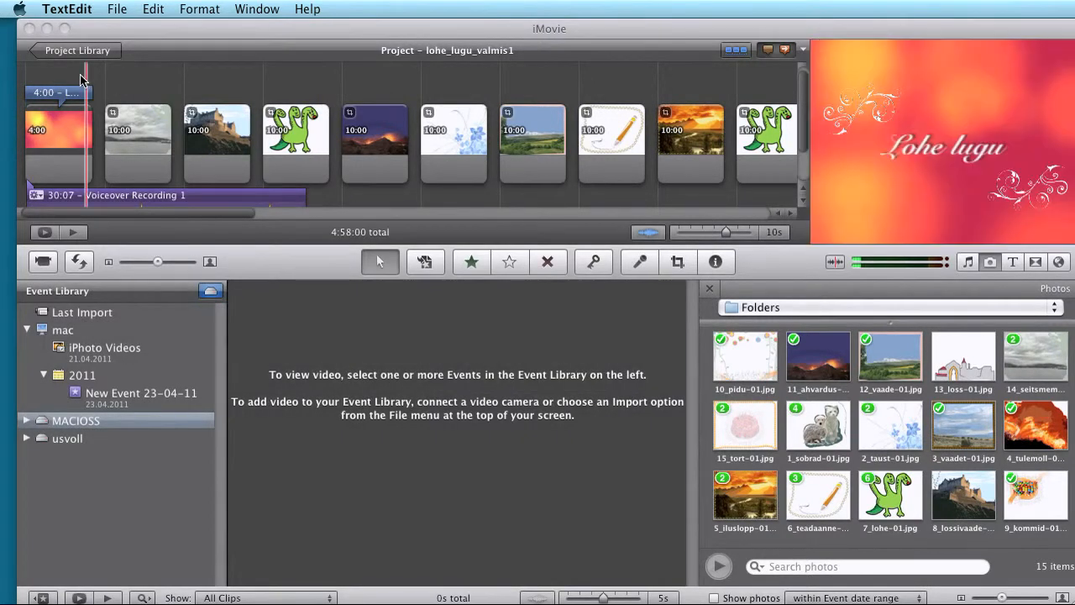
Step: Review the opening clips with the recorded voiceover, starting playback from the opening title clip
left_click(35, 145)
left_click(226, 139)
left_click(137, 135)
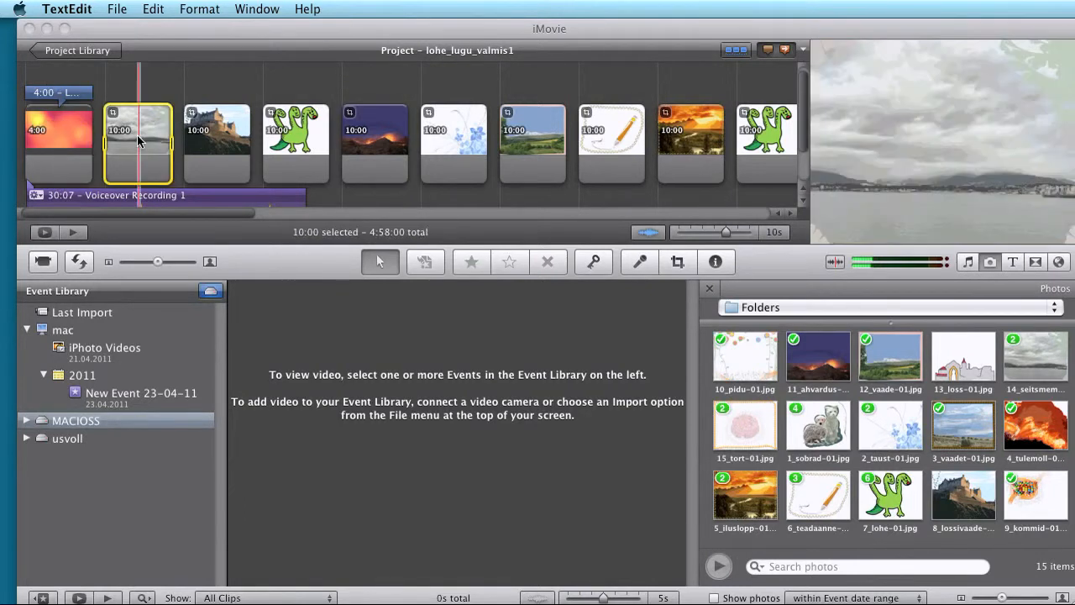
left_click(246, 141)
left_click(270, 141)
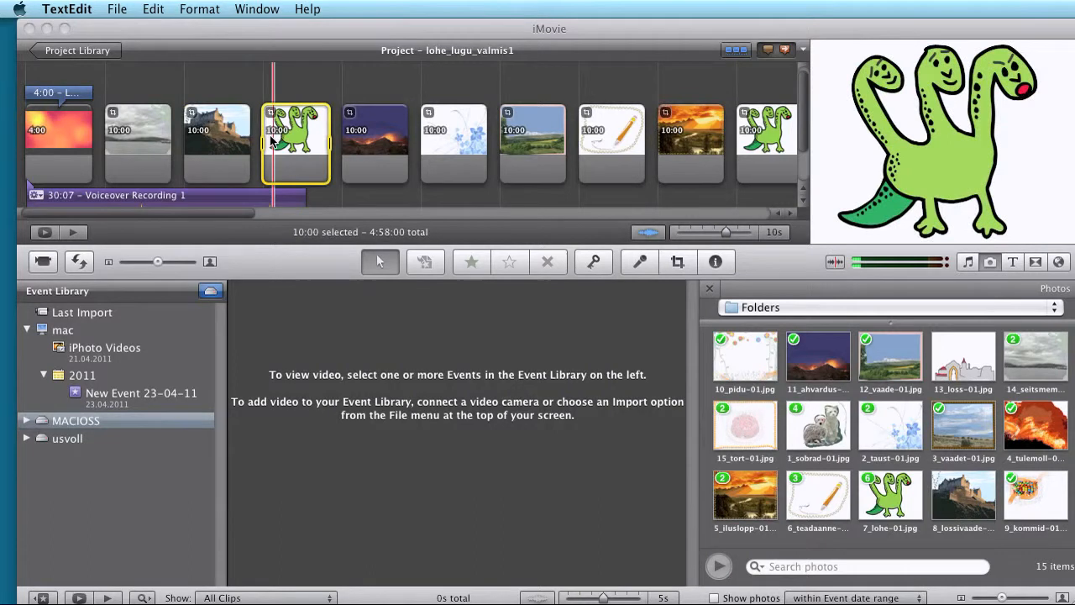
left_click(37, 147)
left_click(45, 119)
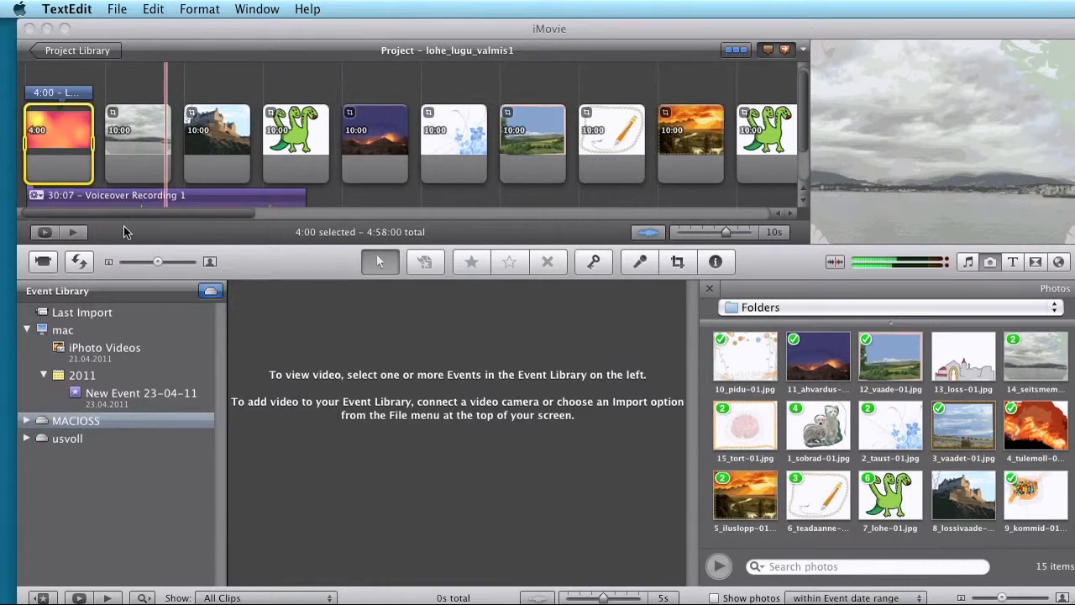
Step: Look over the lohe lugu project versions in the Project Library and return to editing lohe_lugu_valmis1
left_click(79, 52)
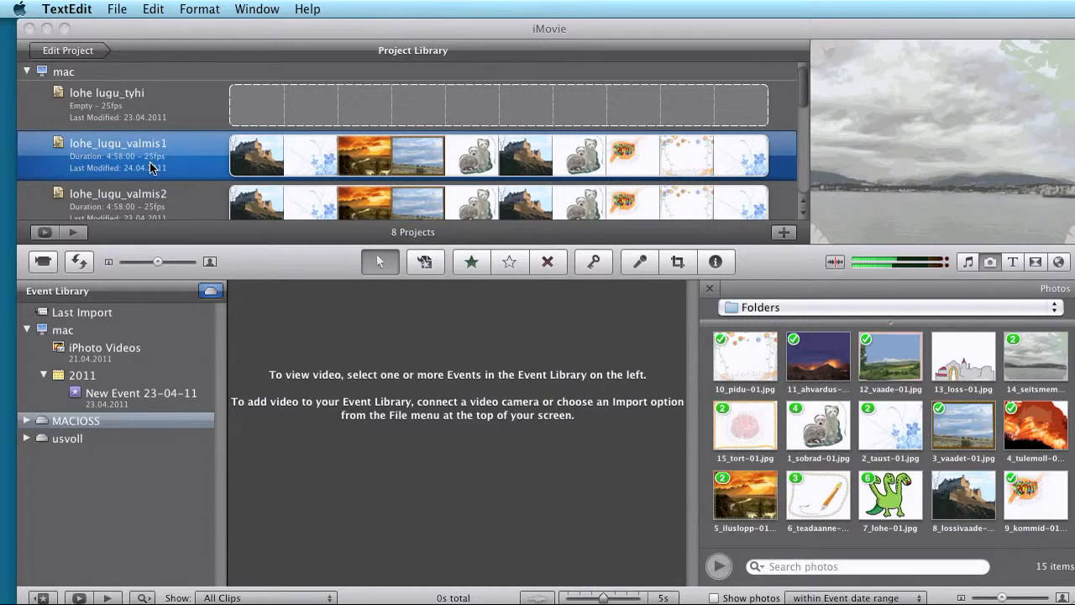
left_click(78, 52)
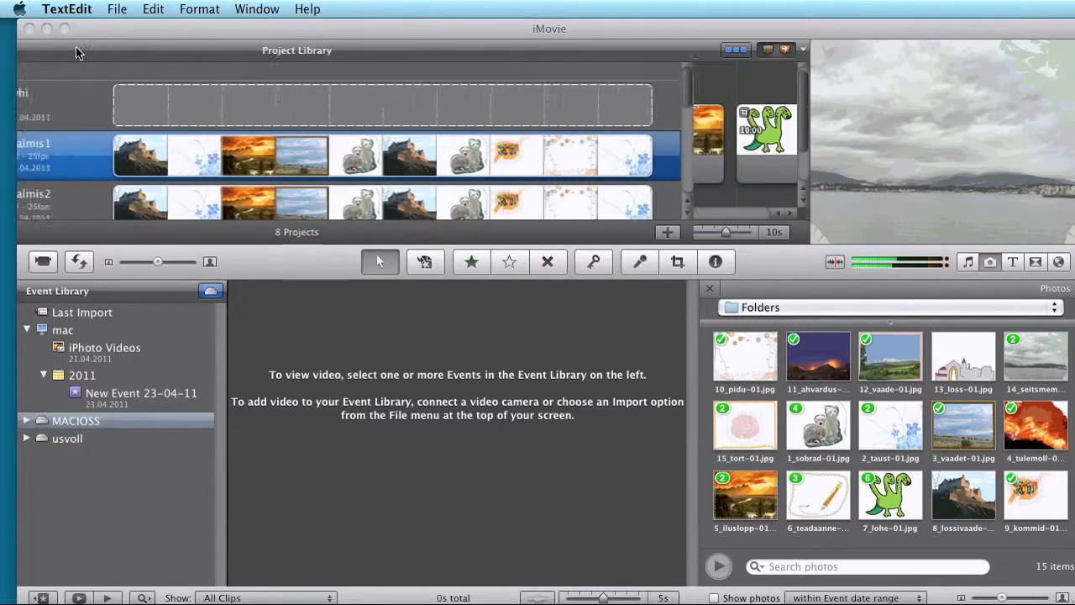
left_click(73, 50)
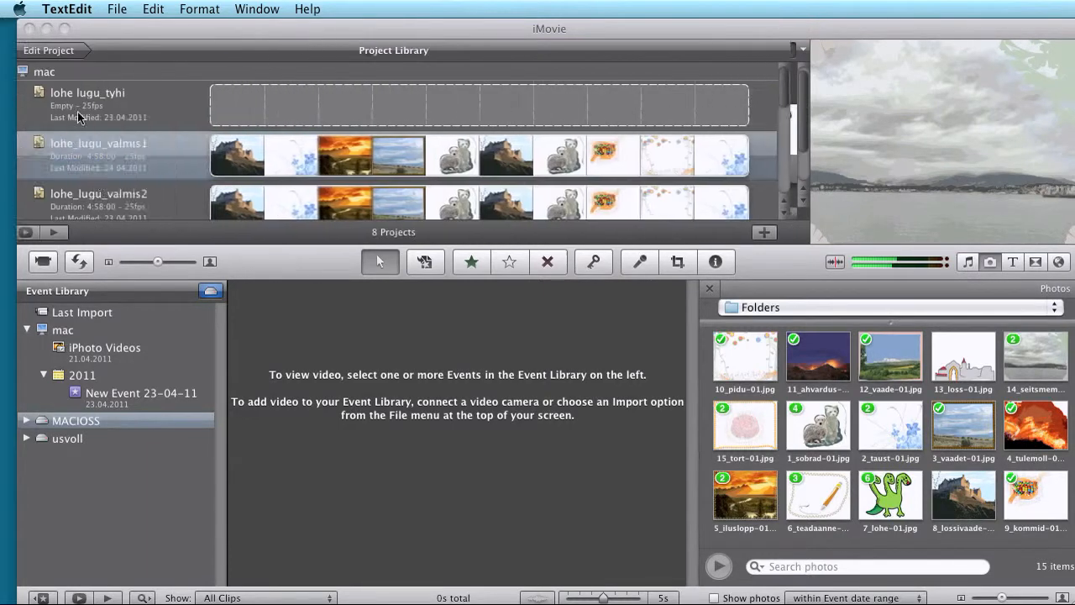
left_click(78, 50)
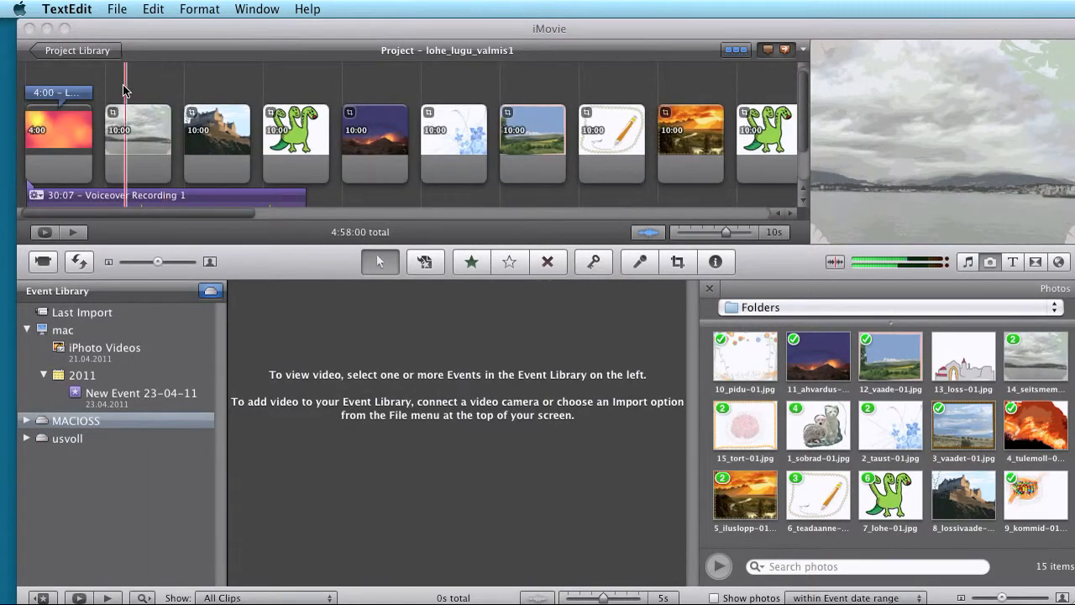
left_click(57, 51)
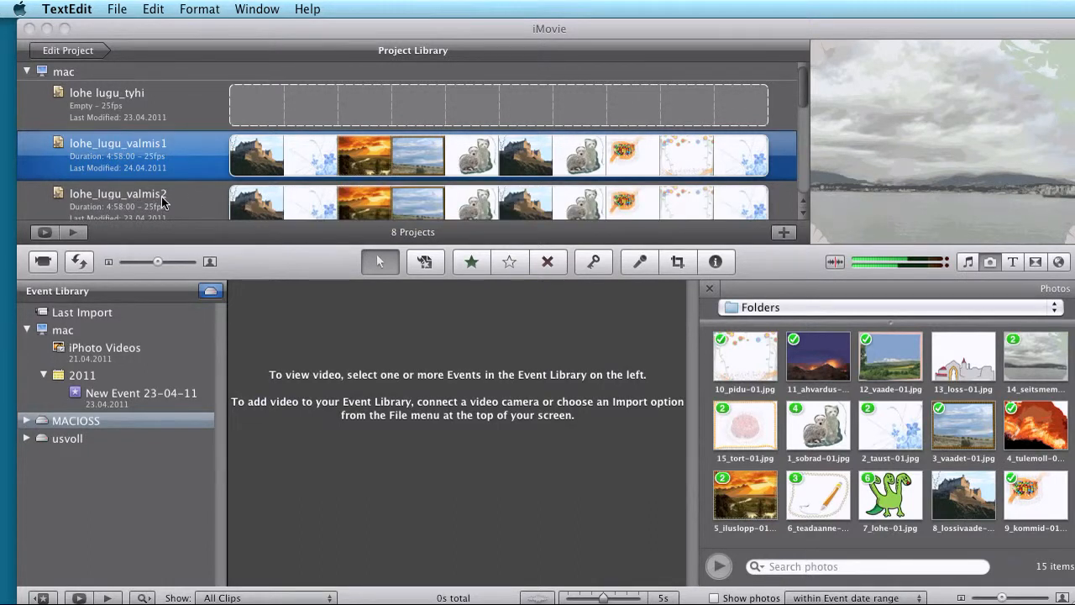
left_click(76, 49)
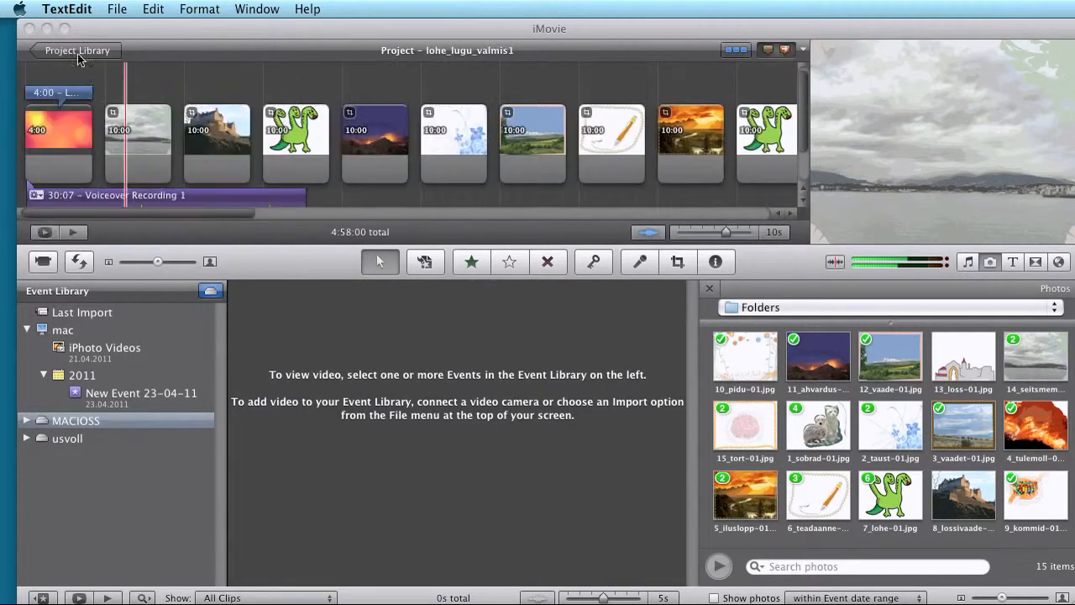